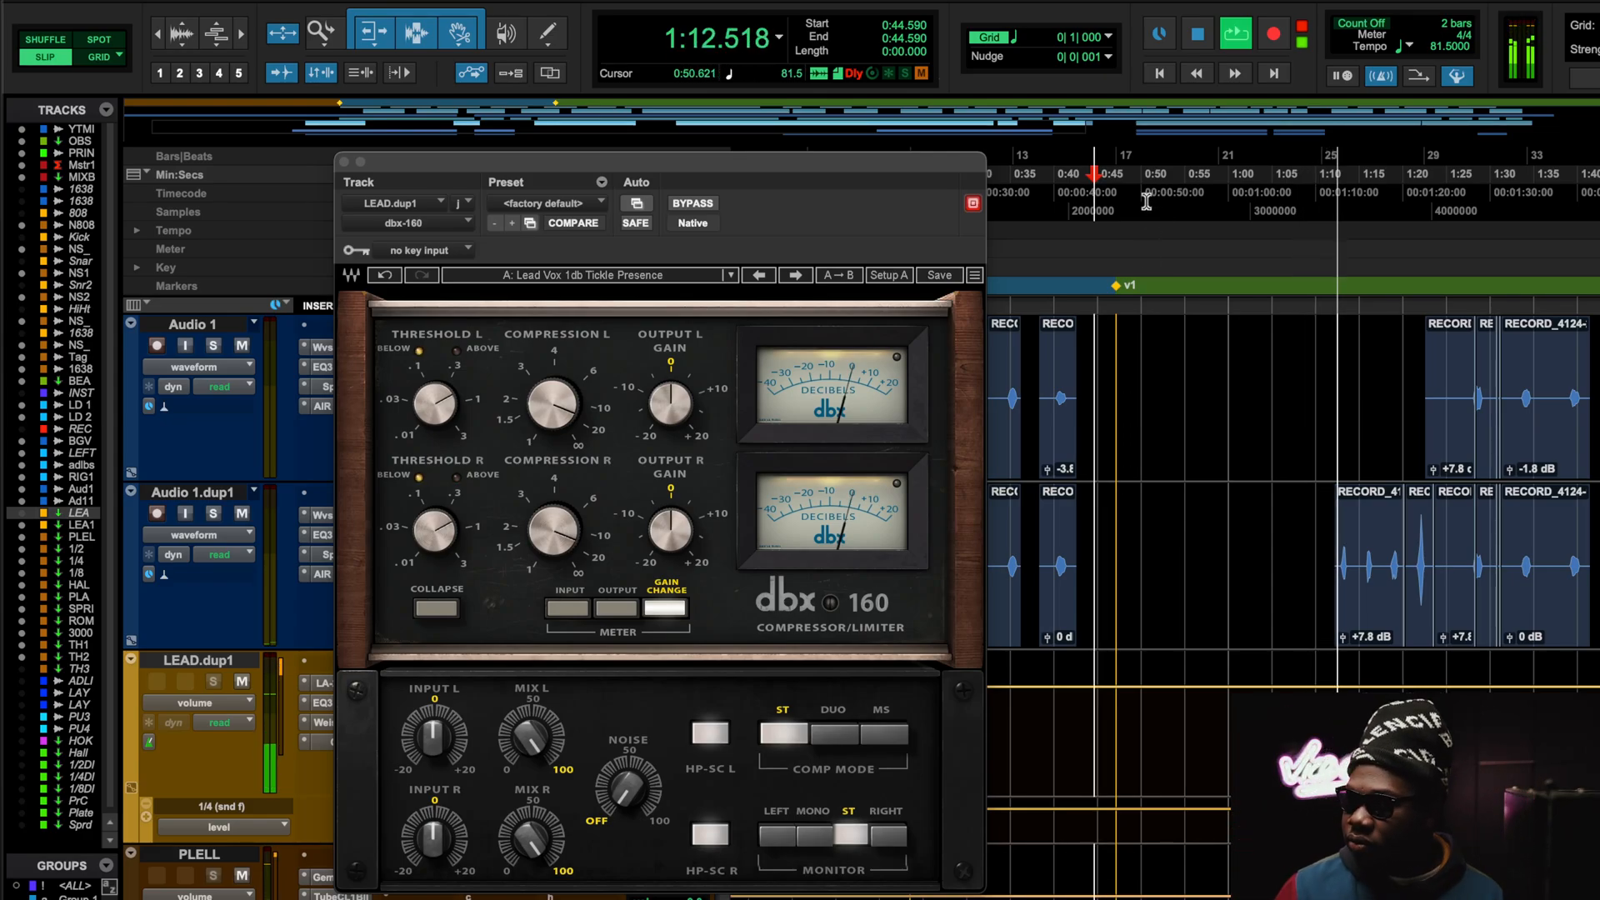
# Stop playback and reopen the dbx-160 compressor on the LEAD.dup1 track
pyautogui.click(1199, 37)
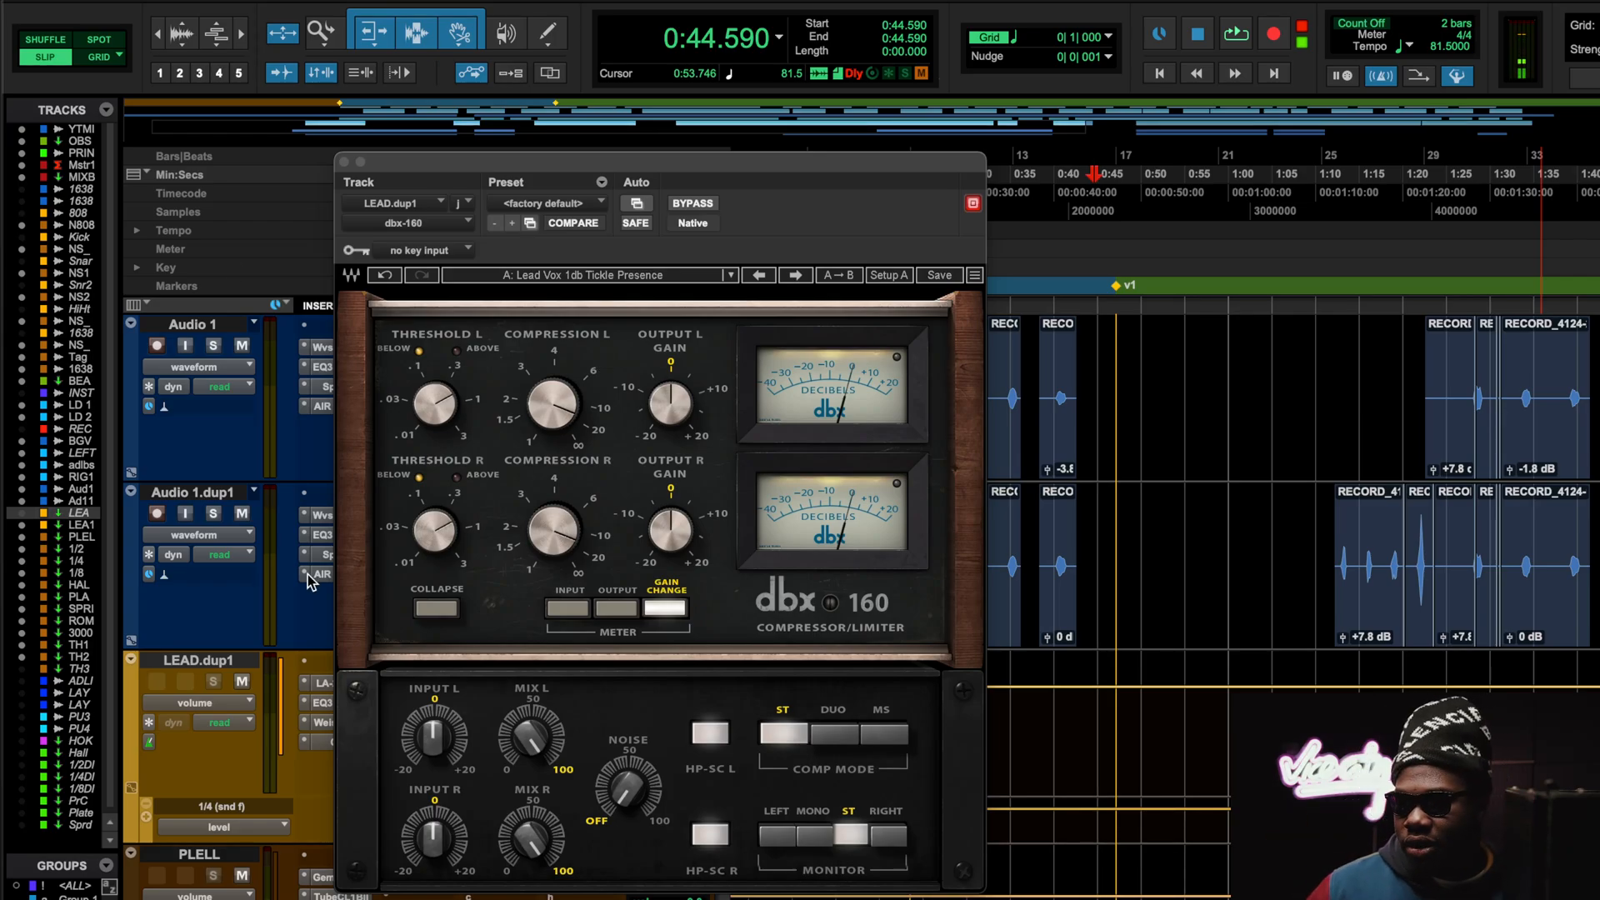
pyautogui.click(344, 162)
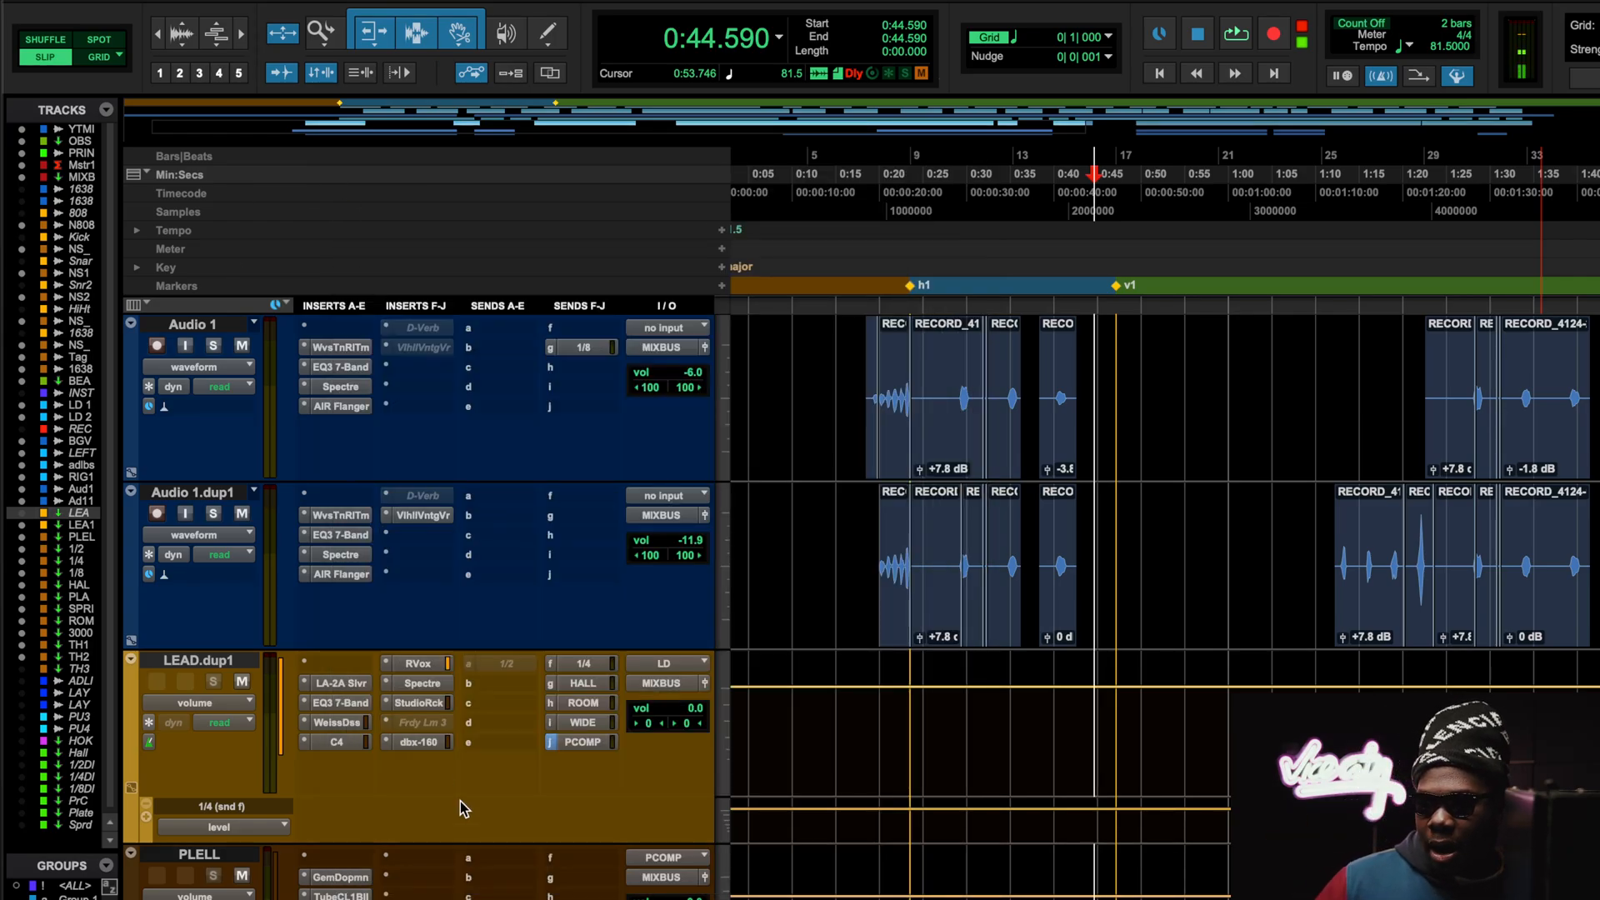
pyautogui.click(419, 741)
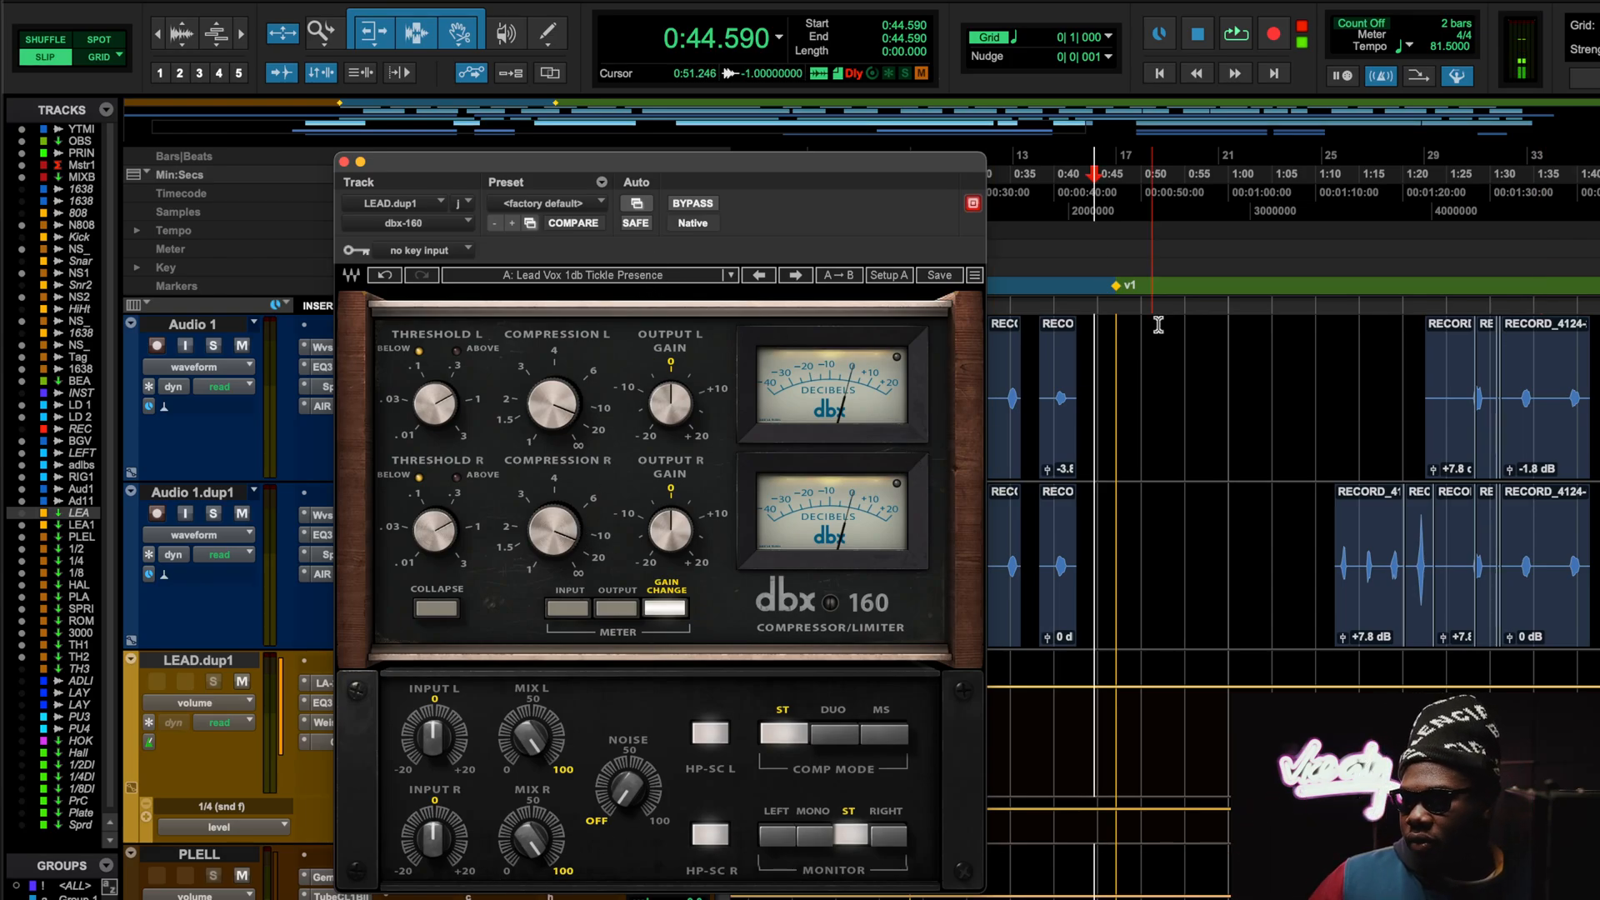
# Play the song from 0:44.590 and compare LEAD.dup1 with its dbx-160 bypassed and active, closing the plug-in when finished
pyautogui.press('space')
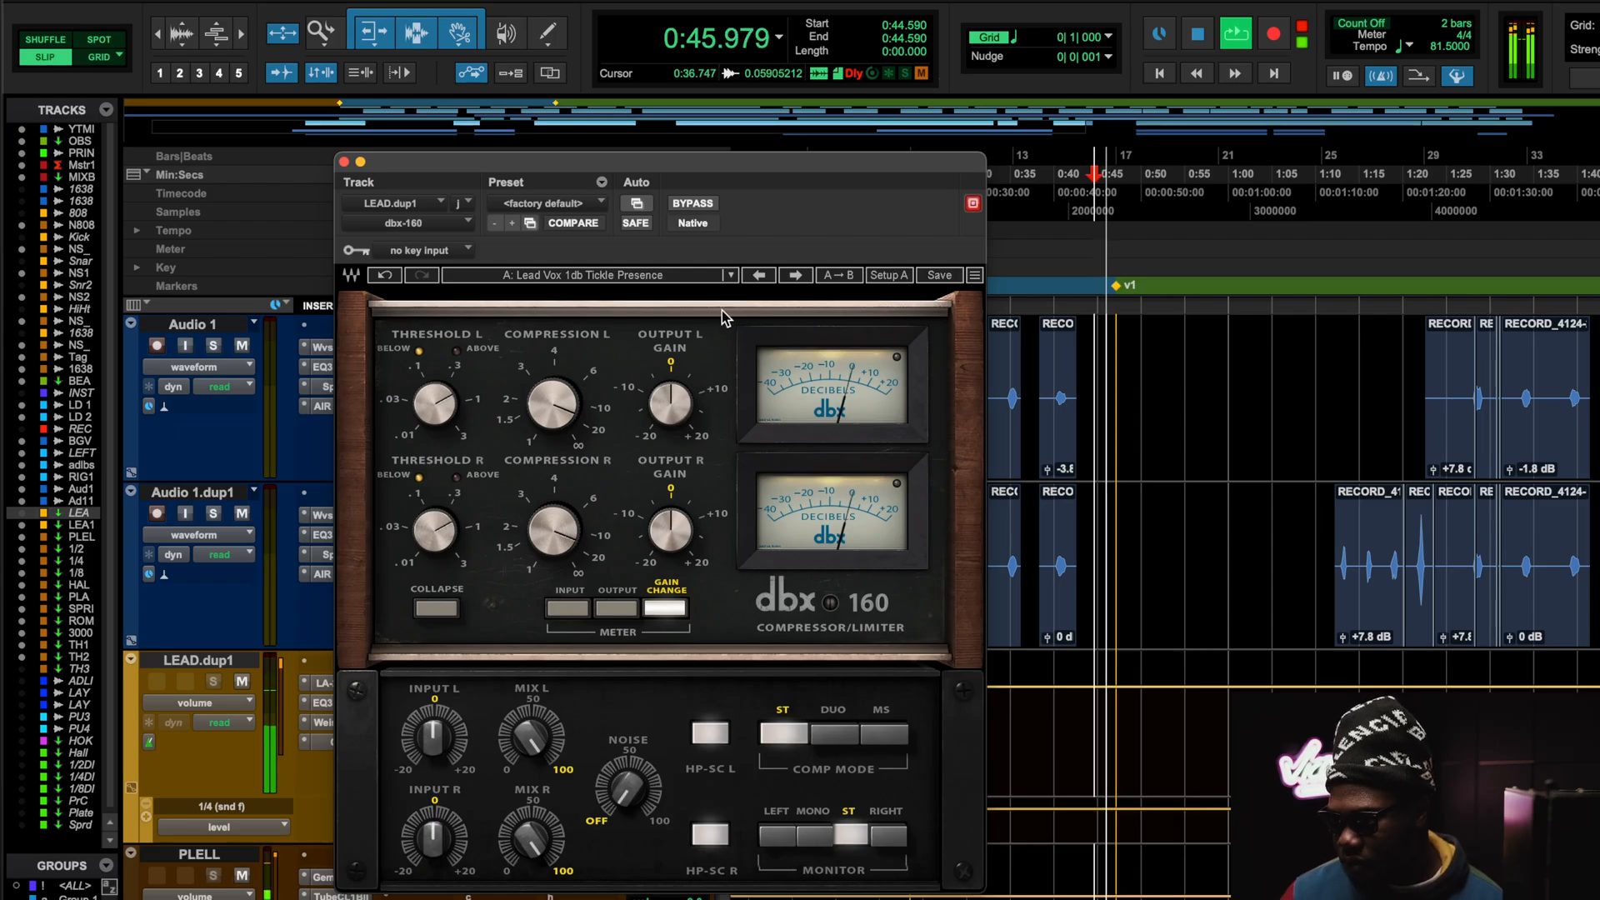
pyautogui.click(691, 203)
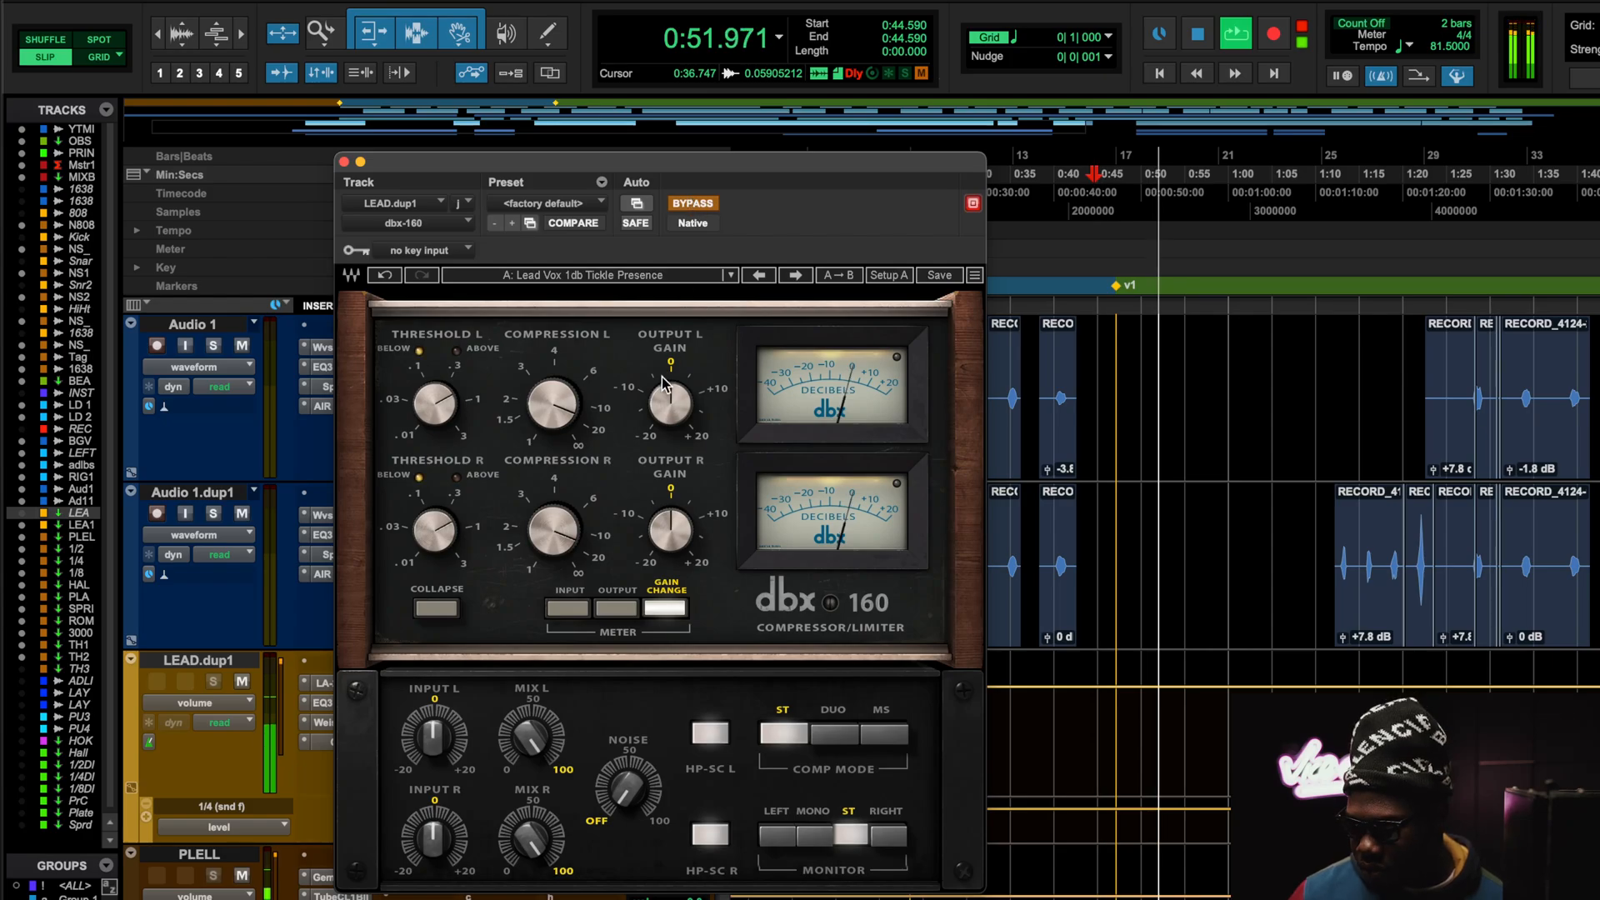
pyautogui.click(706, 204)
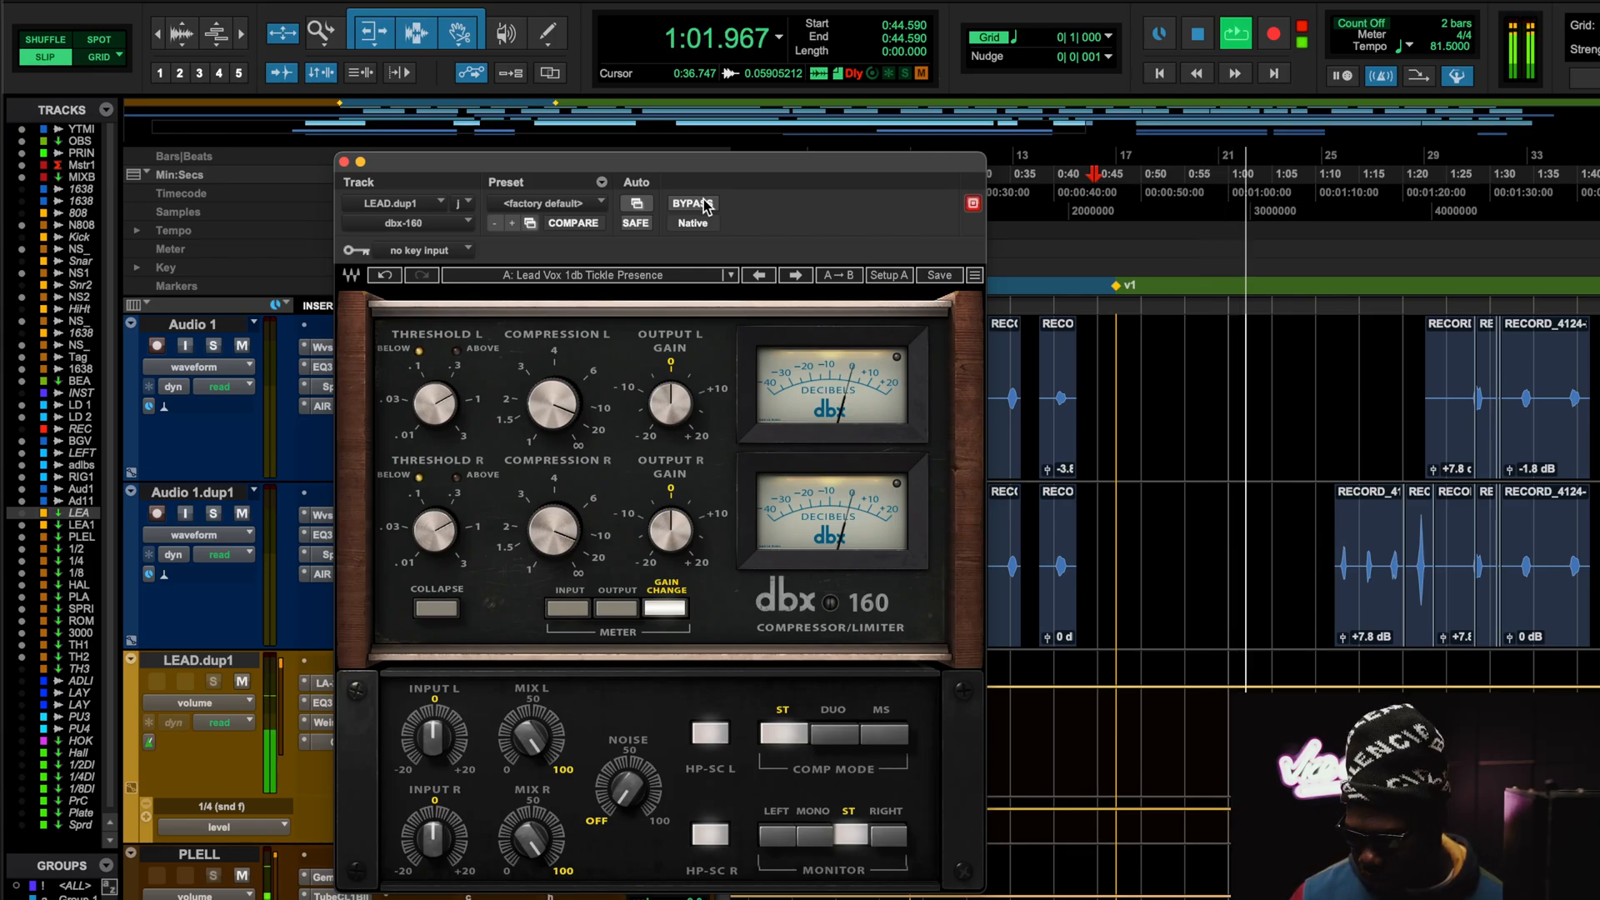
pyautogui.click(693, 204)
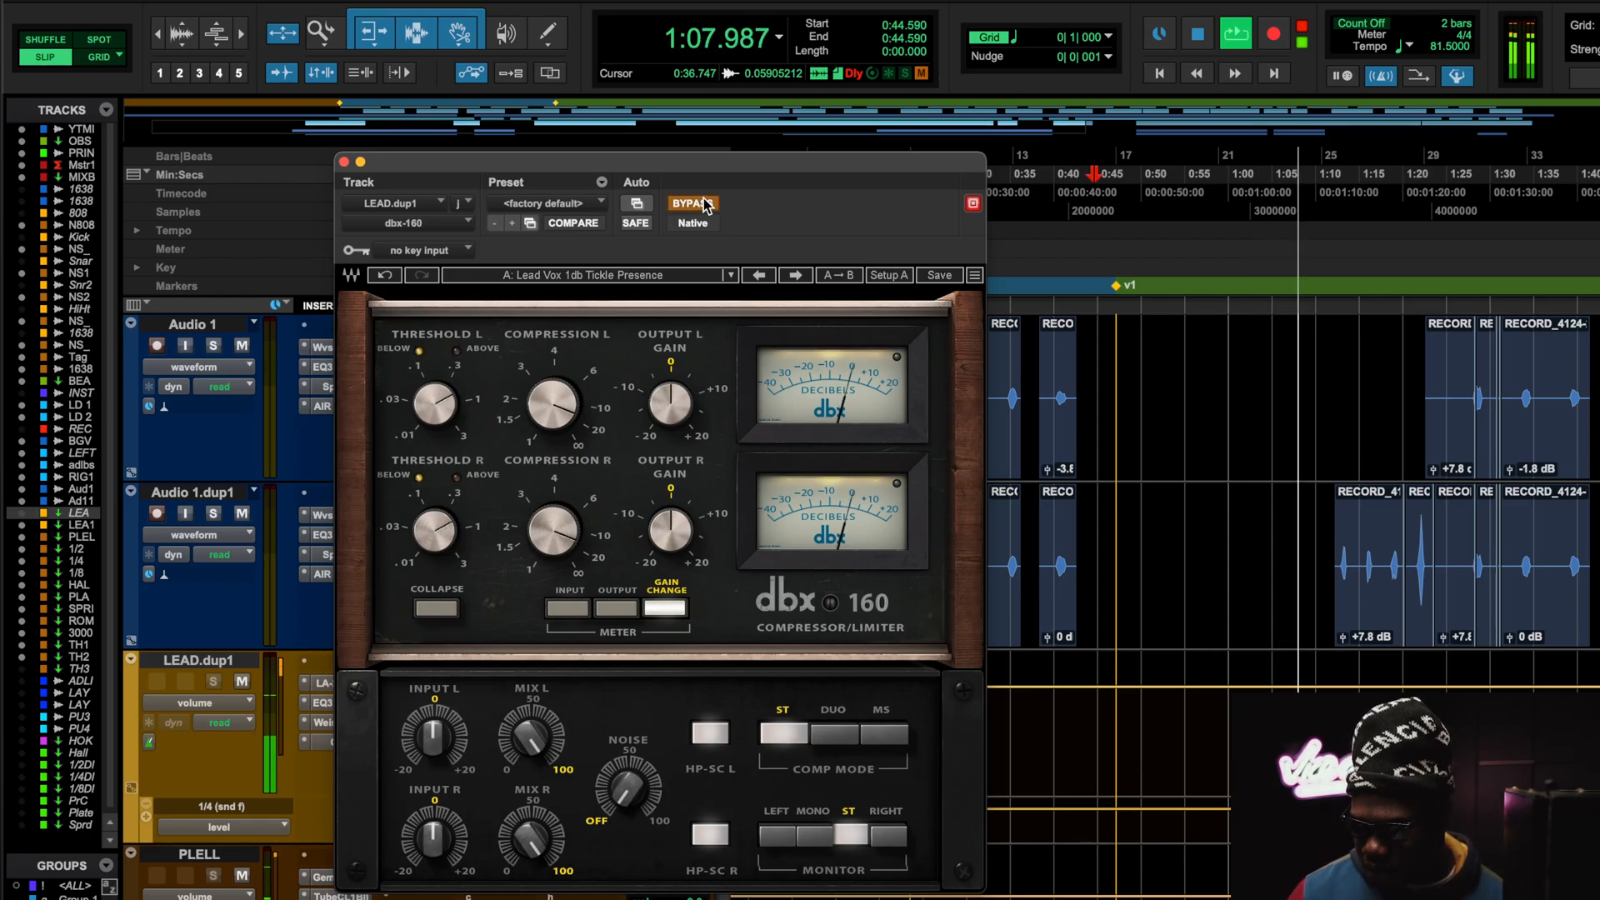
pyautogui.click(703, 203)
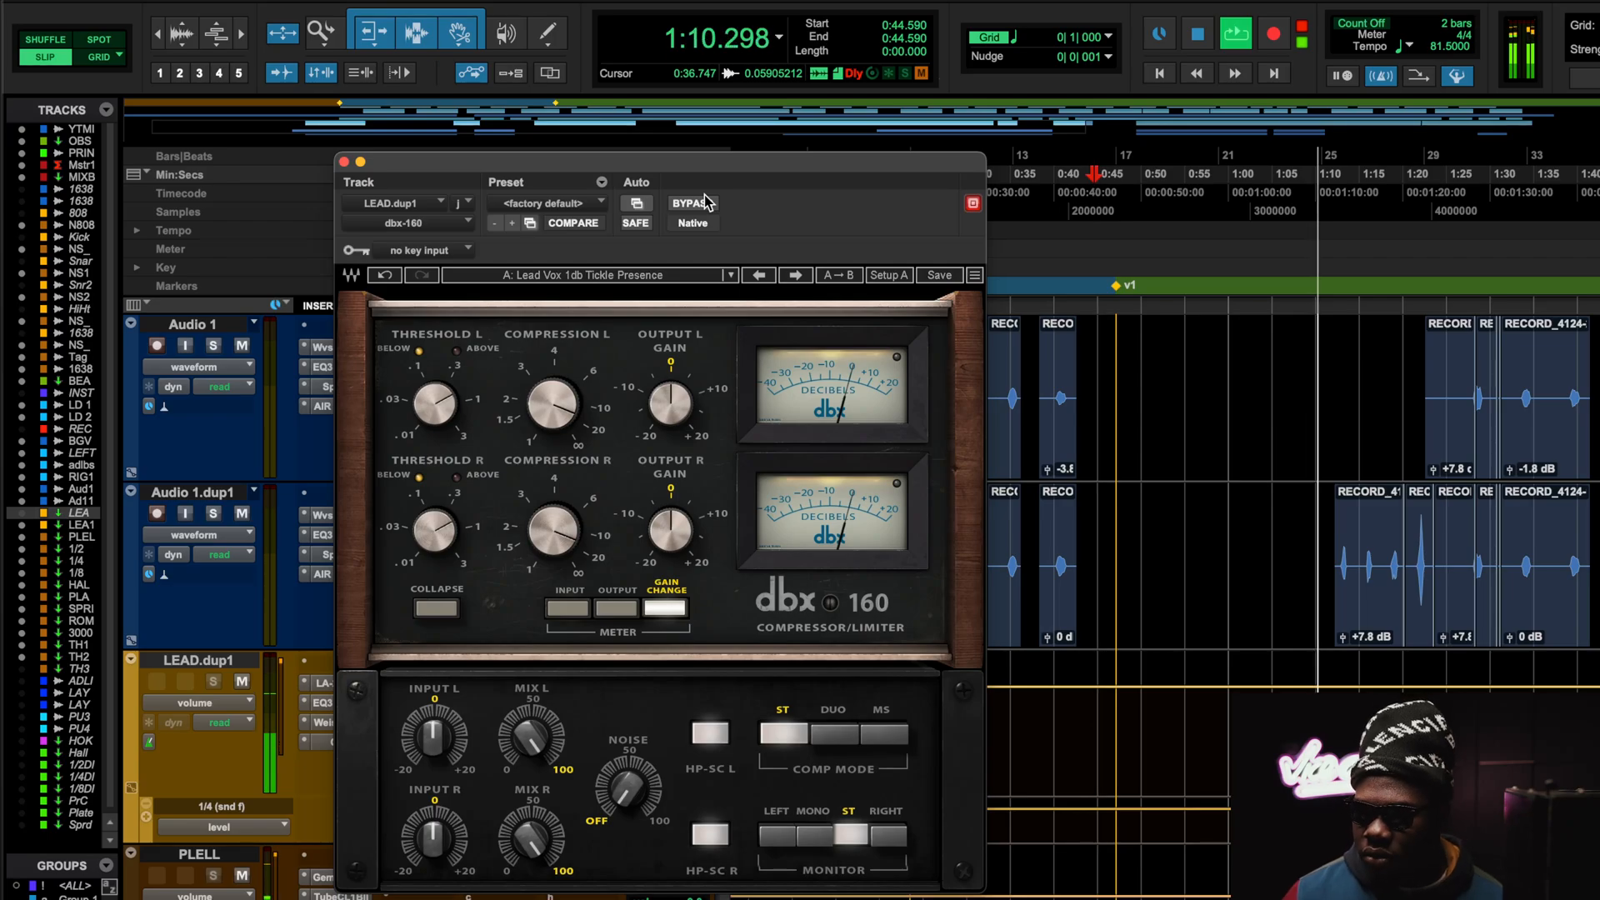
pyautogui.press('space')
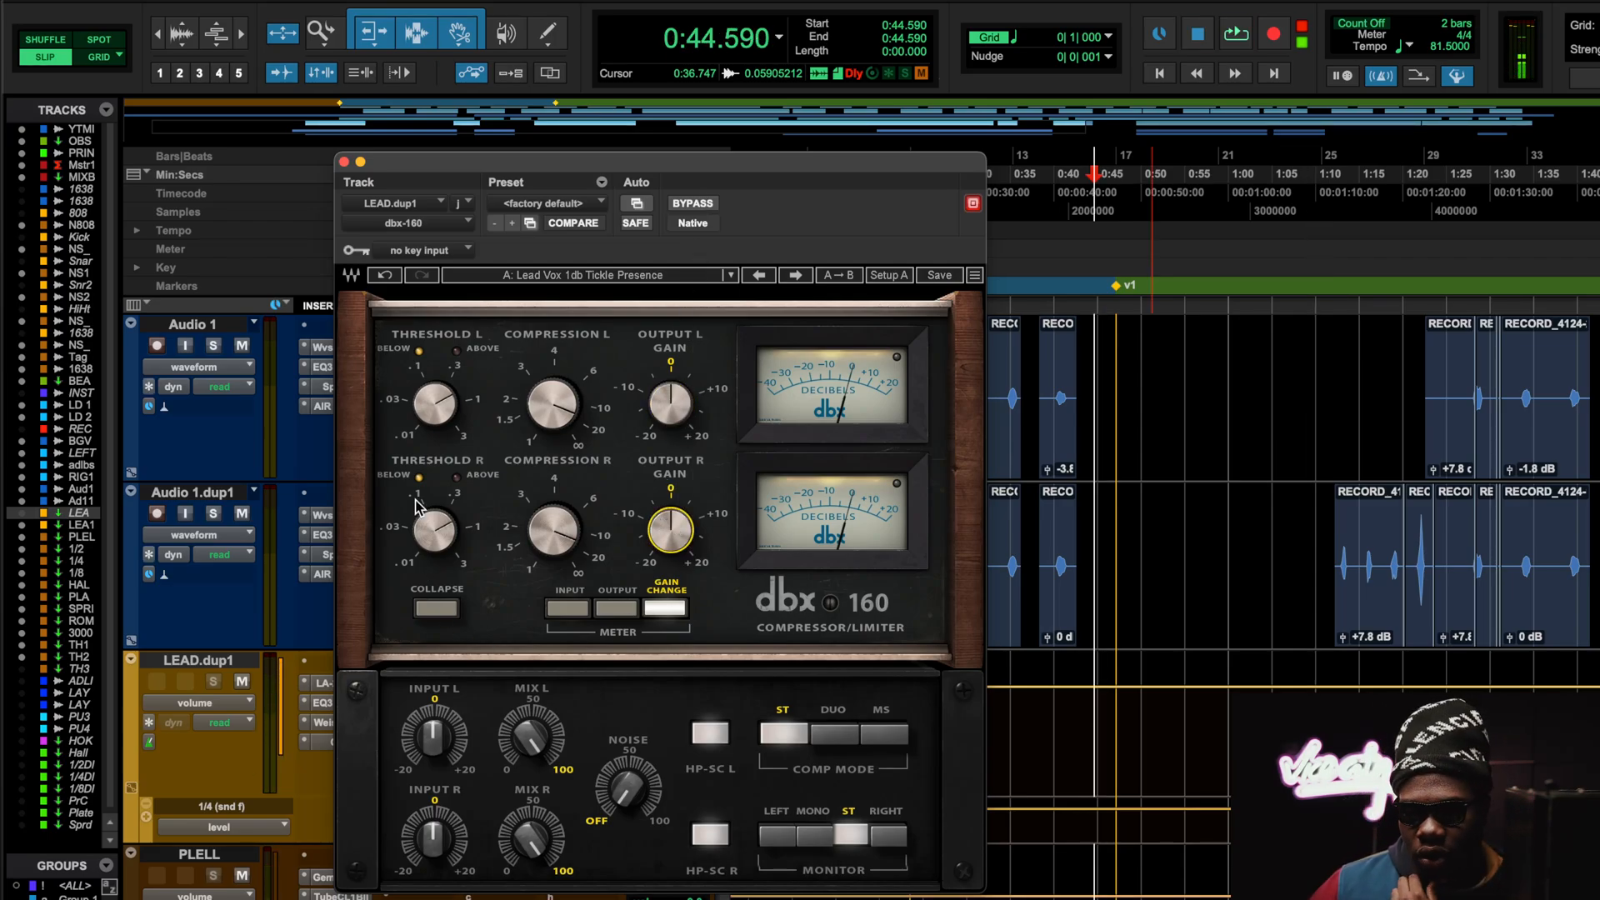
pyautogui.moveTo(563, 410)
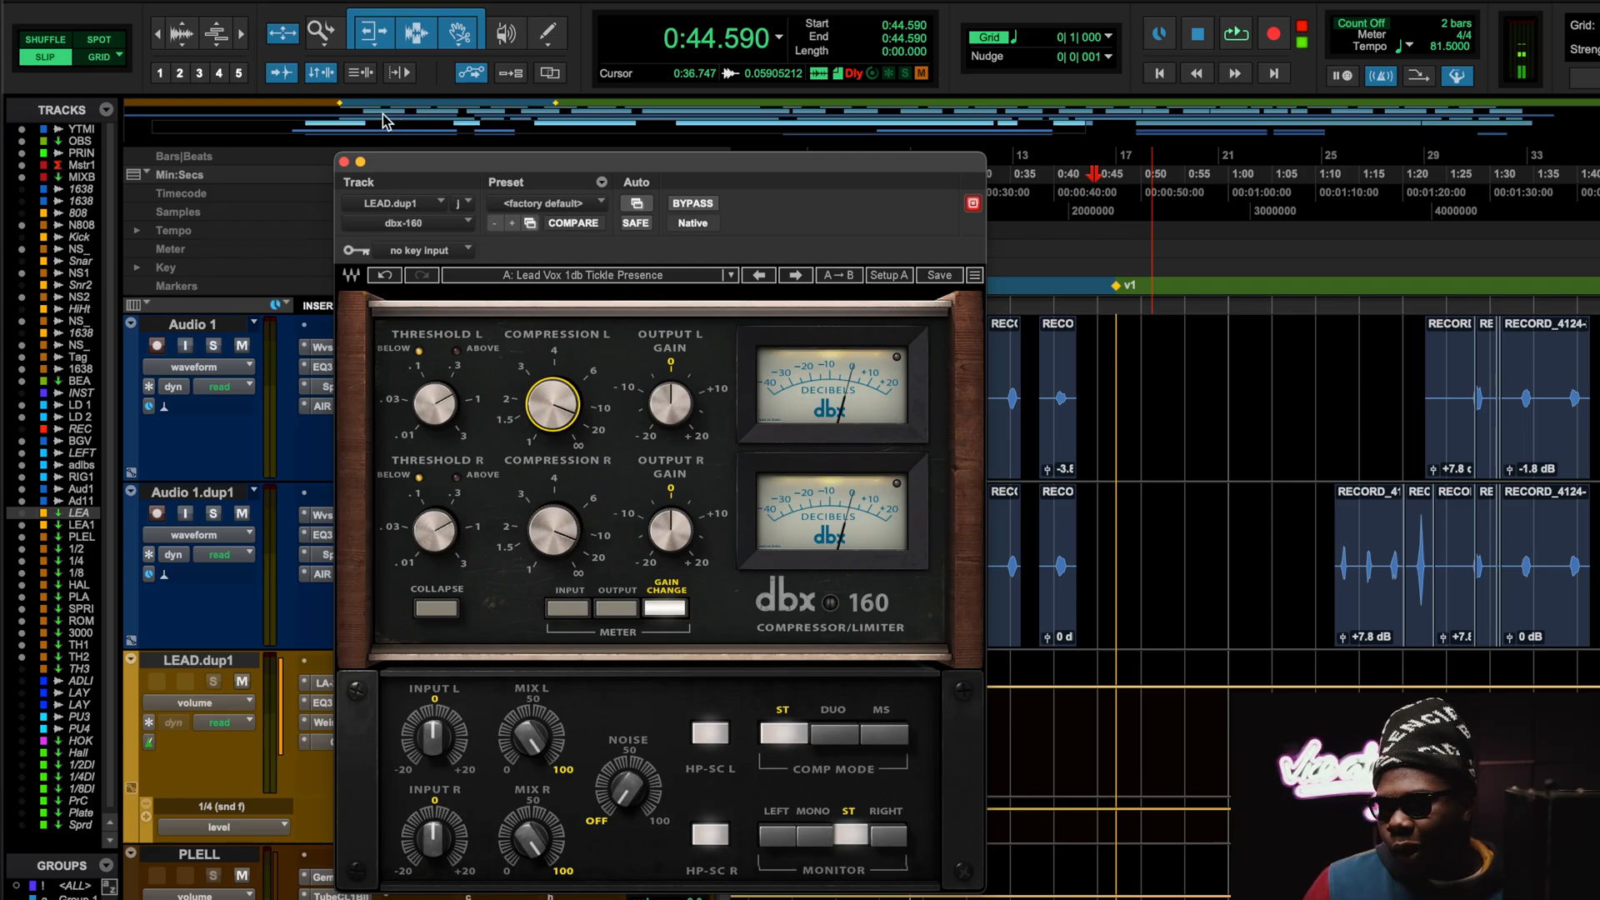
pyautogui.click(344, 162)
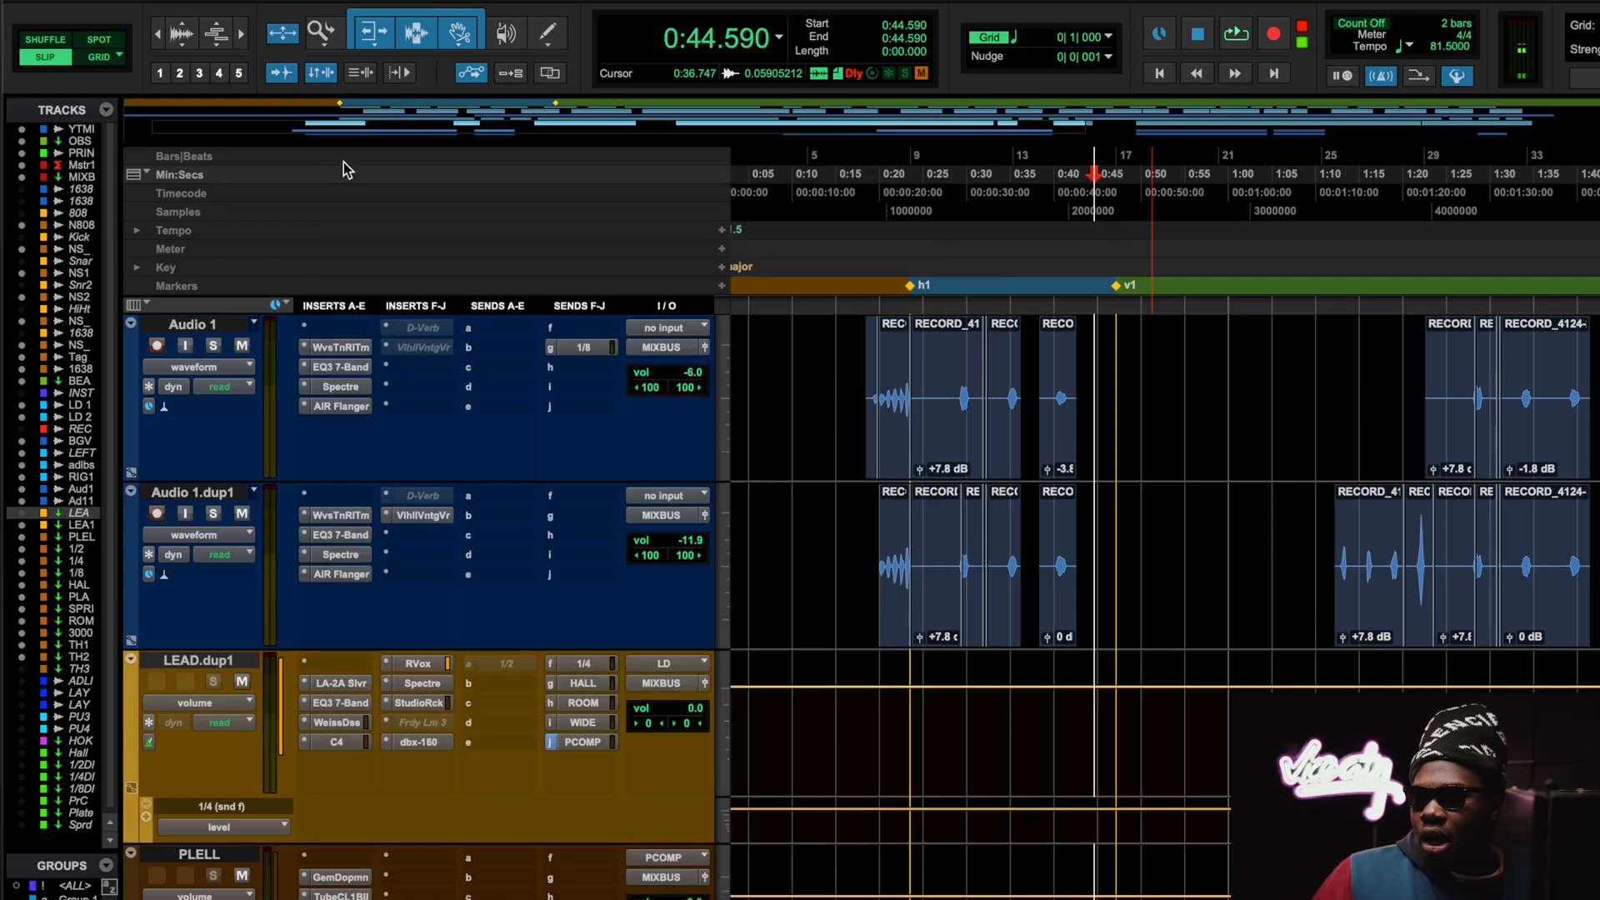
# On LEAD.dup1, deactivate the dbx-160, activate the Faraday Limiter insert instead, and inspect its settings
pyautogui.keyDown('ctrl'); pyautogui.keyDown('super'); pyautogui.click(434, 745); pyautogui.keyUp('super'); pyautogui.keyUp('ctrl')
pyautogui.keyDown('ctrl'); pyautogui.keyDown('super'); pyautogui.click(434, 722); pyautogui.keyUp('super'); pyautogui.keyUp('ctrl')
pyautogui.click(434, 723)
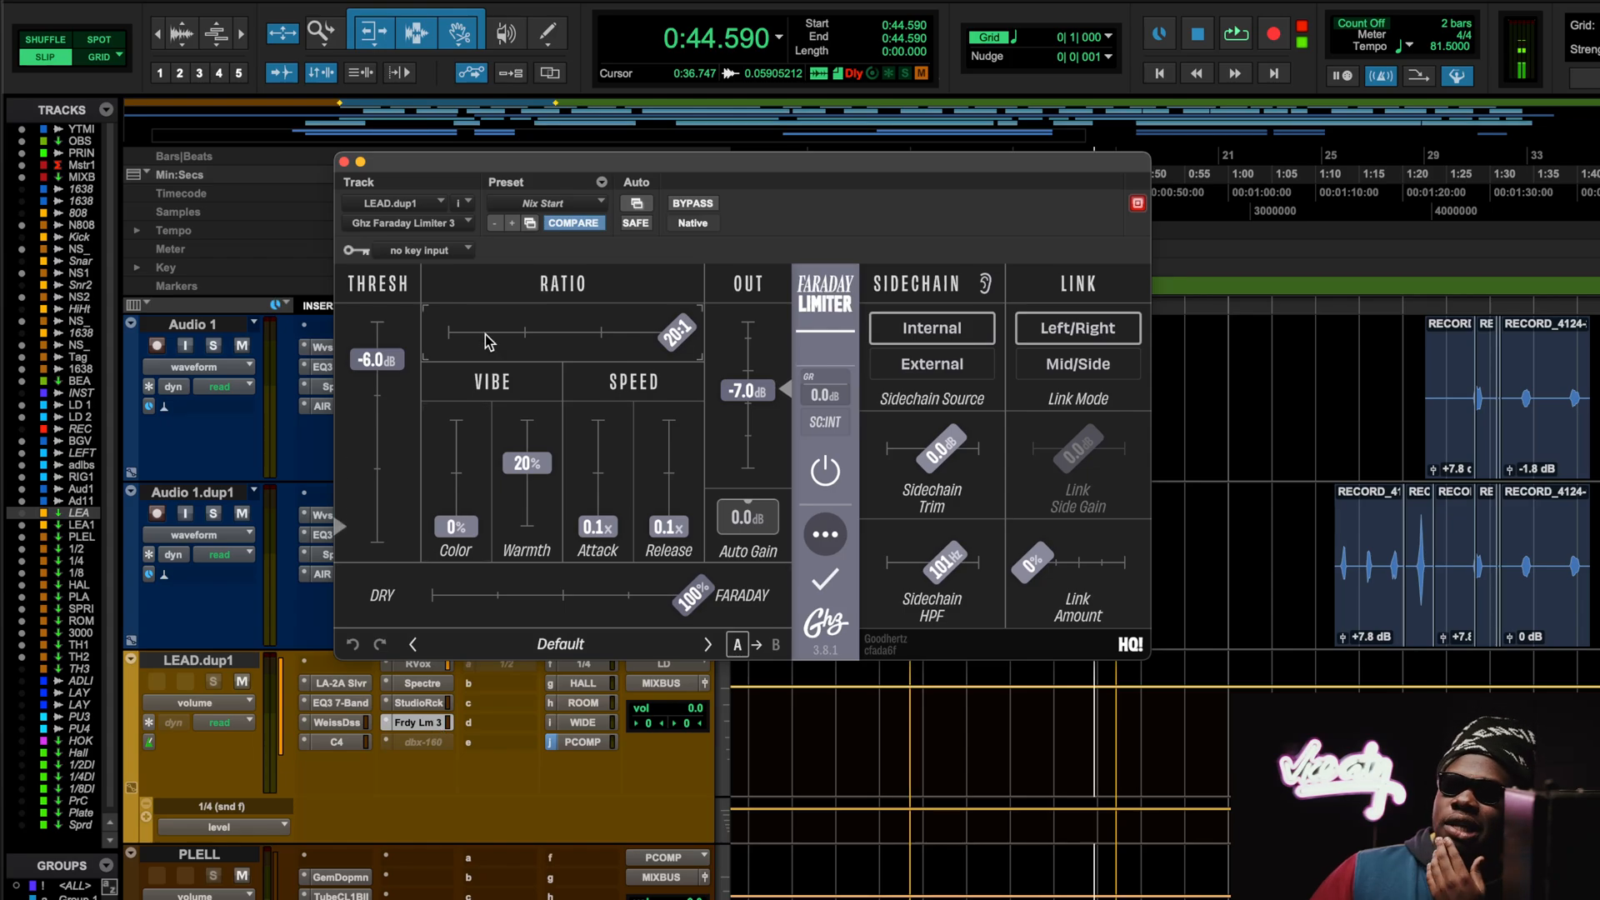
pyautogui.moveTo(572, 166); pyautogui.dragTo(550, 236)
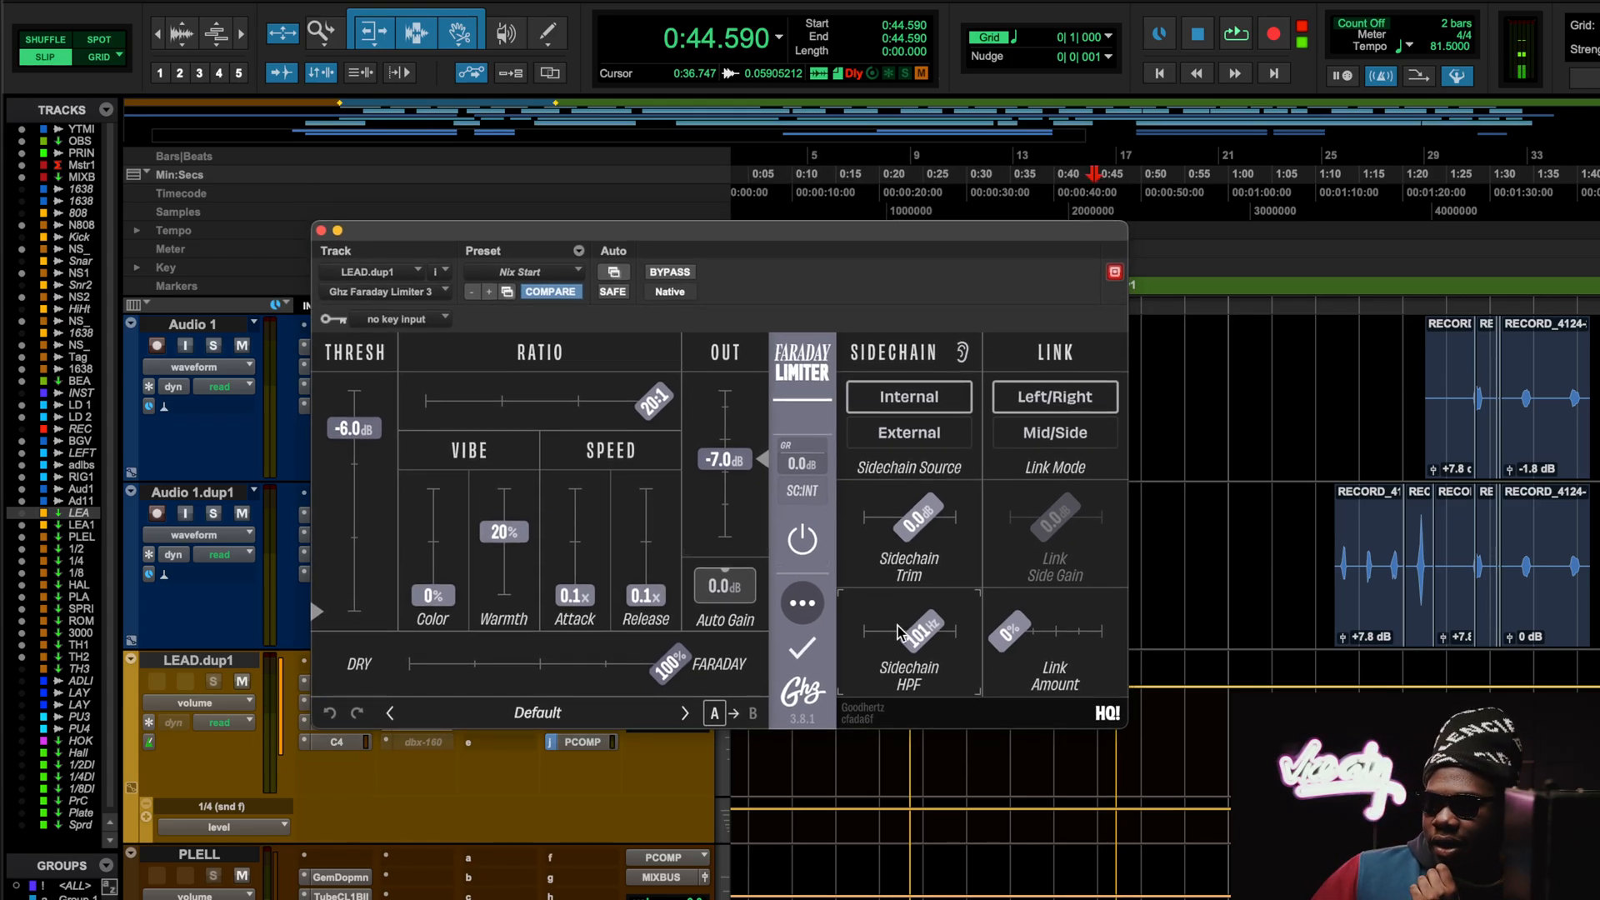
pyautogui.click(432, 744)
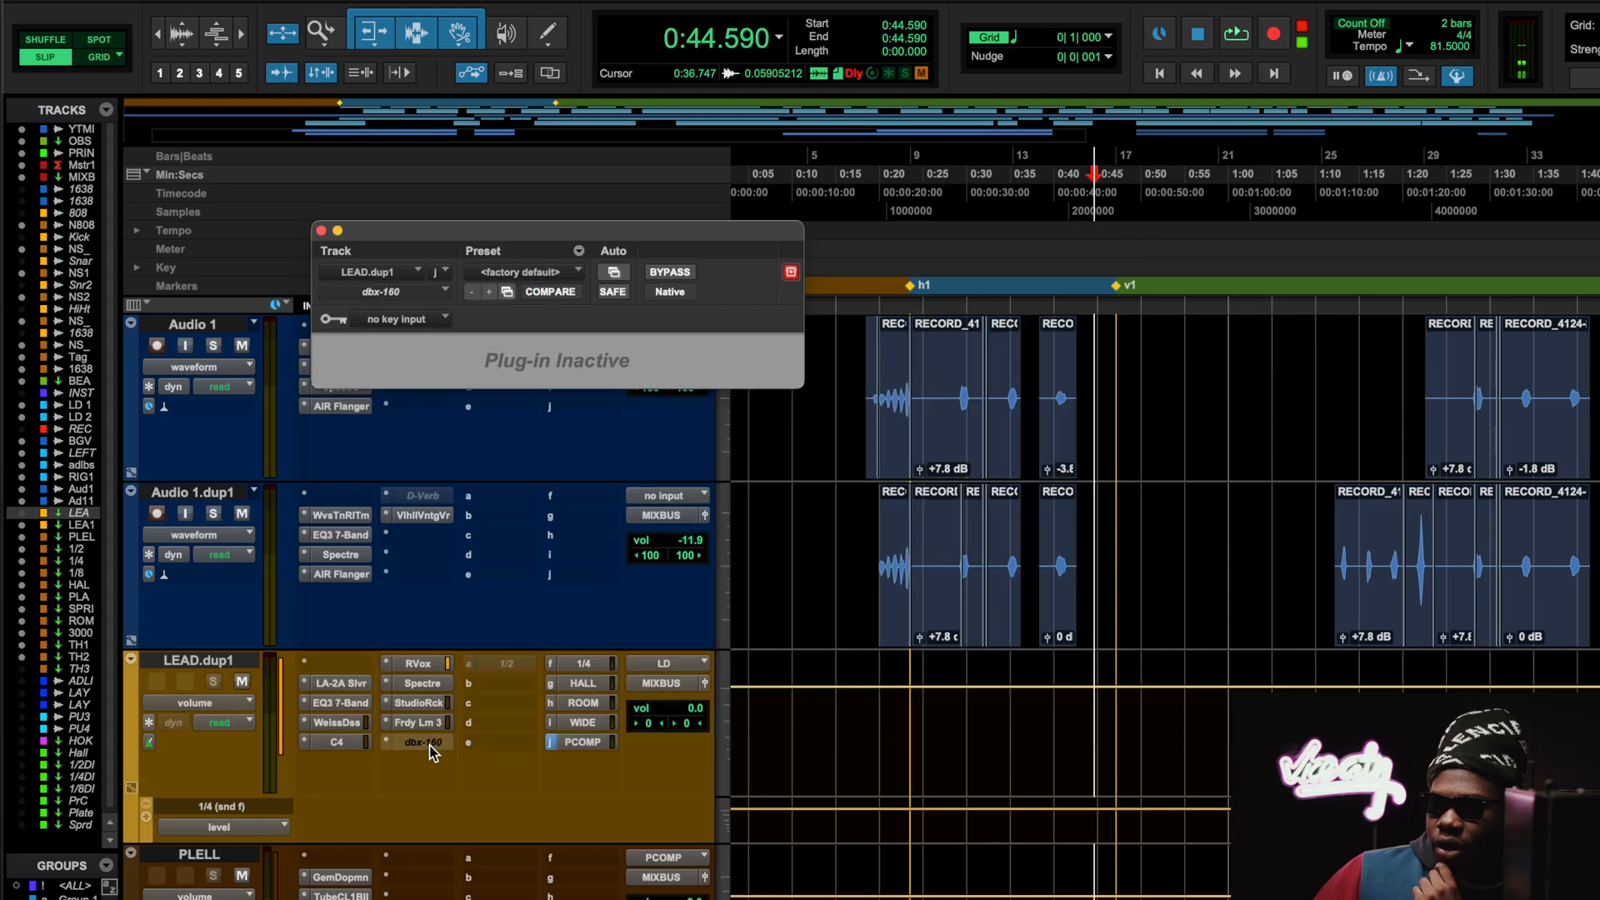
pyautogui.click(426, 720)
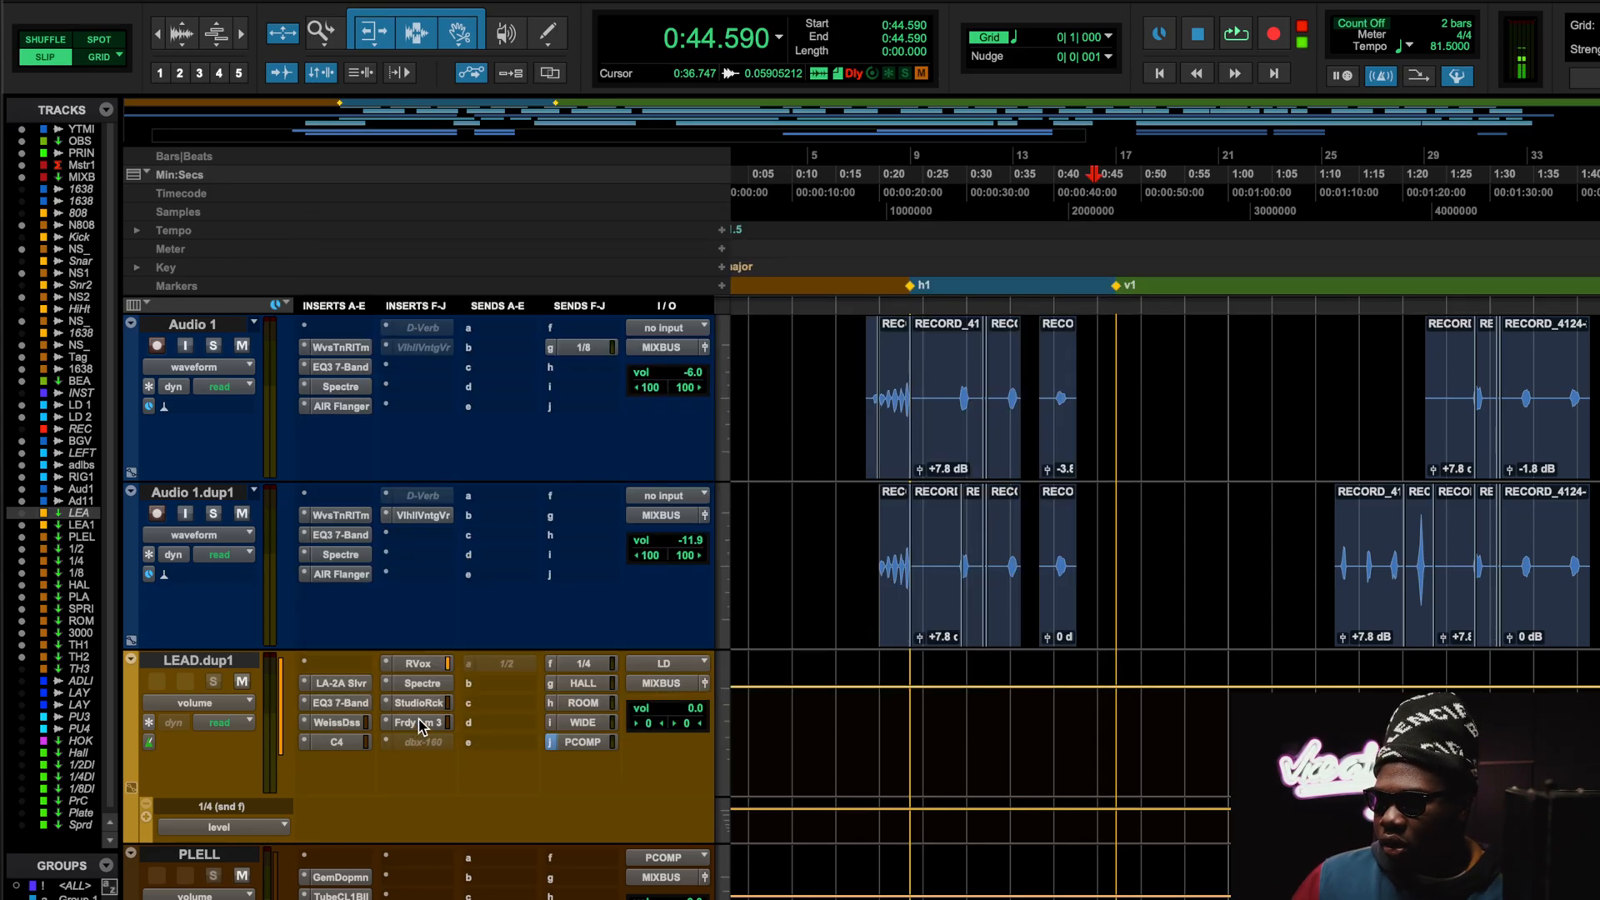
# Deactivate the Faraday Limiter on LEAD.dup1 and reactivate the dbx-160 insert
pyautogui.keyDown('ctrl'); pyautogui.keyDown('super'); pyautogui.click(418, 722); pyautogui.keyUp('super'); pyautogui.keyUp('ctrl')
pyautogui.keyDown('ctrl'); pyautogui.keyDown('super'); pyautogui.click(418, 738); pyautogui.keyUp('super'); pyautogui.keyUp('ctrl')
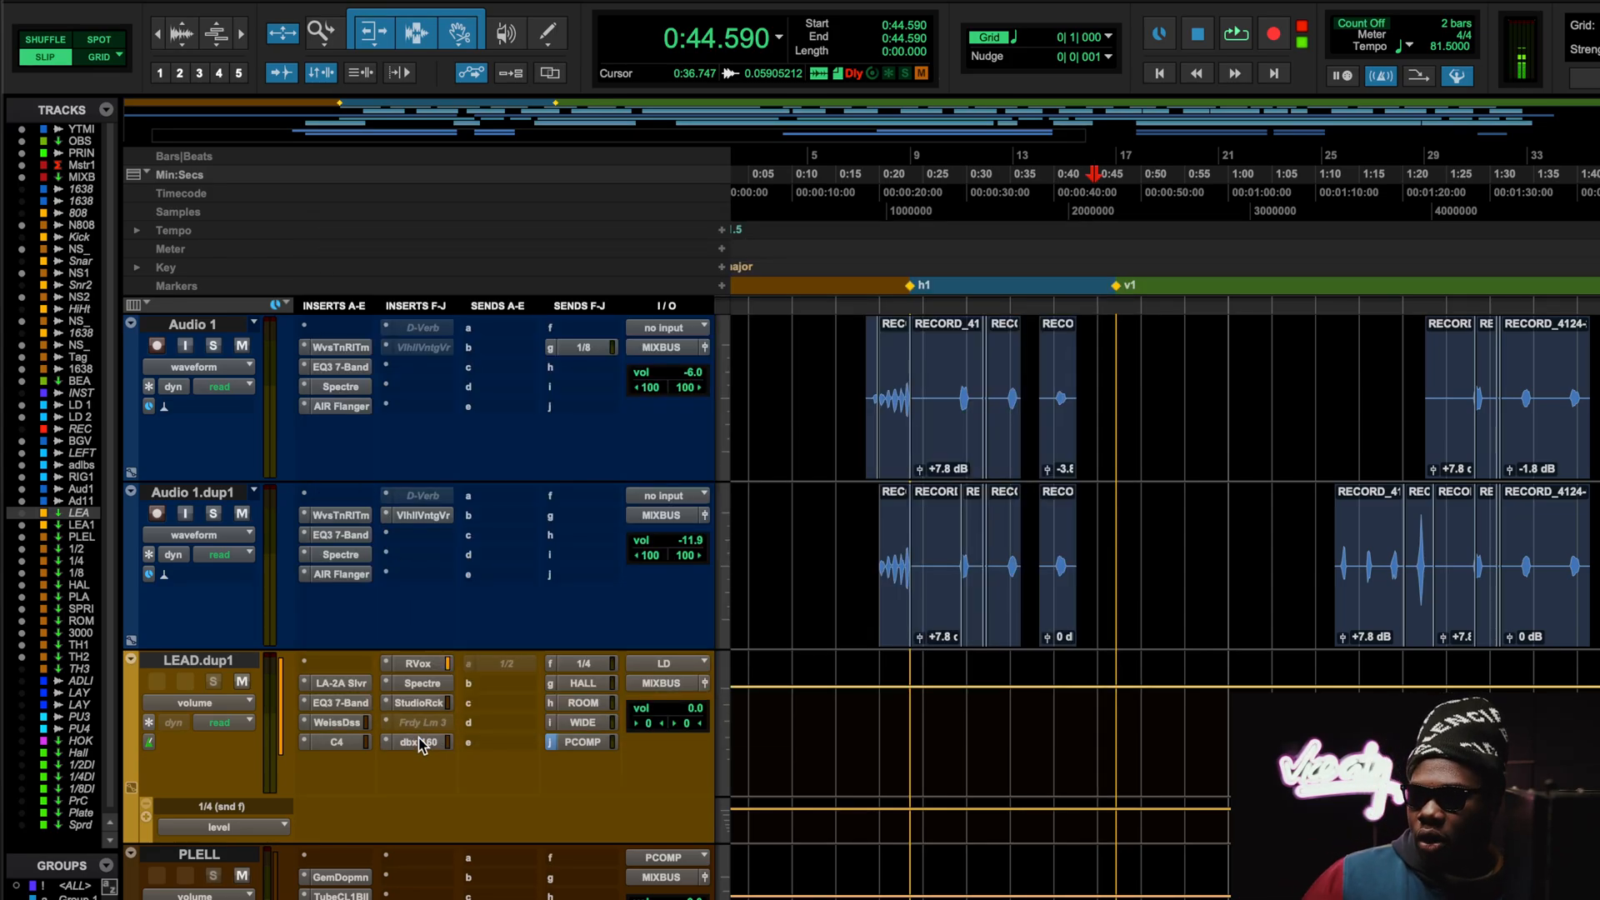
# Open the dbx-160 on the BG VOX WET track and examine its compression and threshold settings
pyautogui.scroll(3, 418, 737)
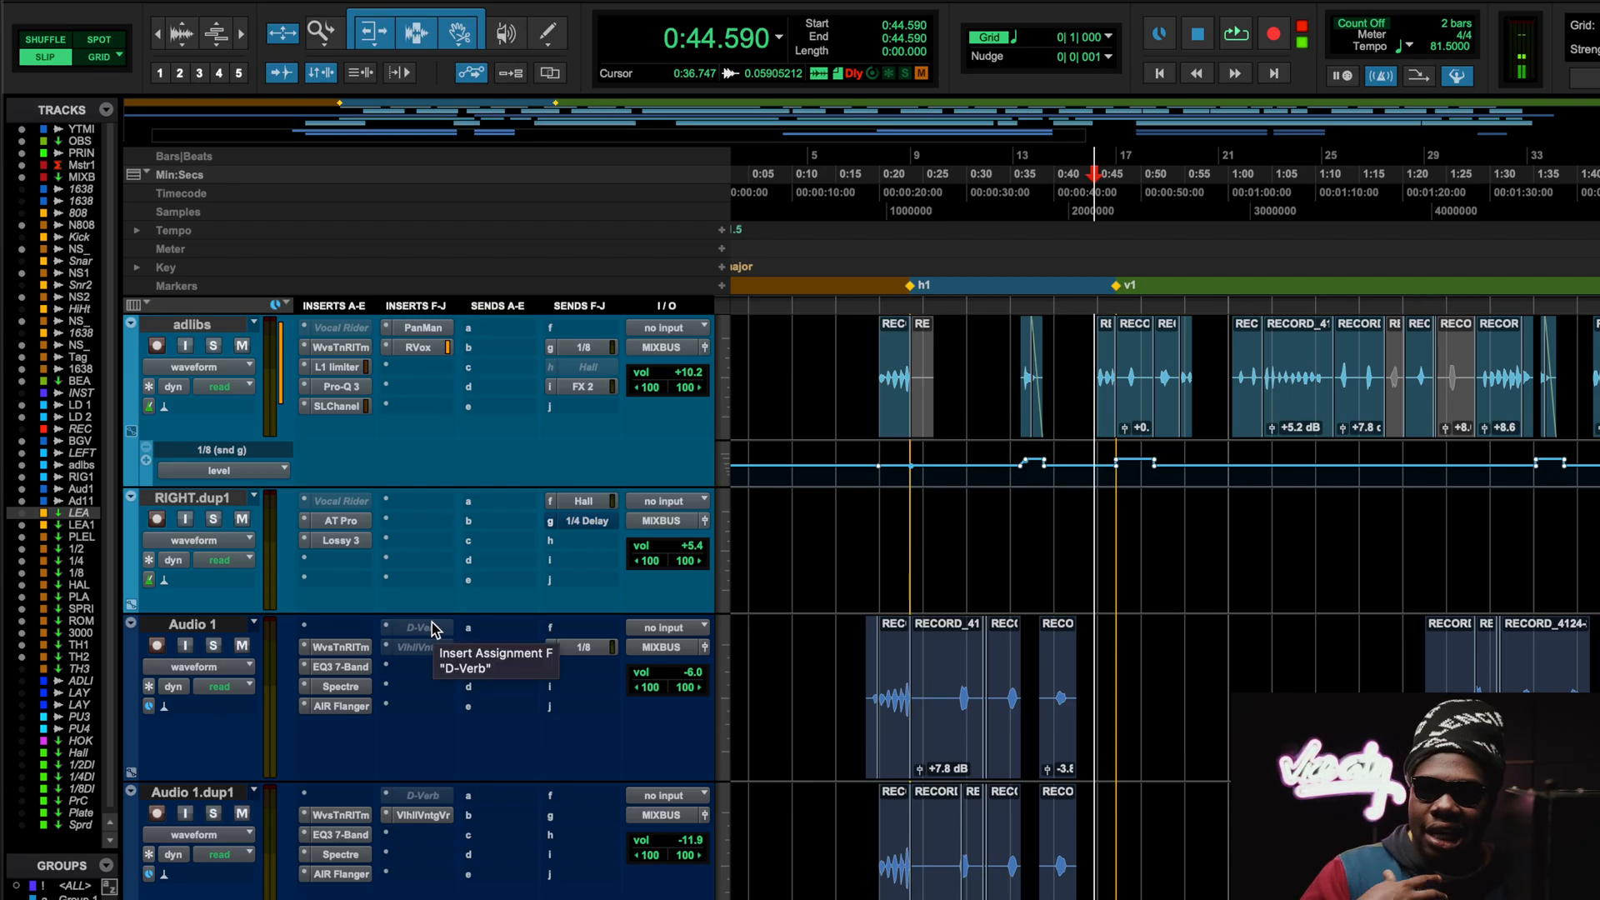
pyautogui.scroll(3, 432, 629)
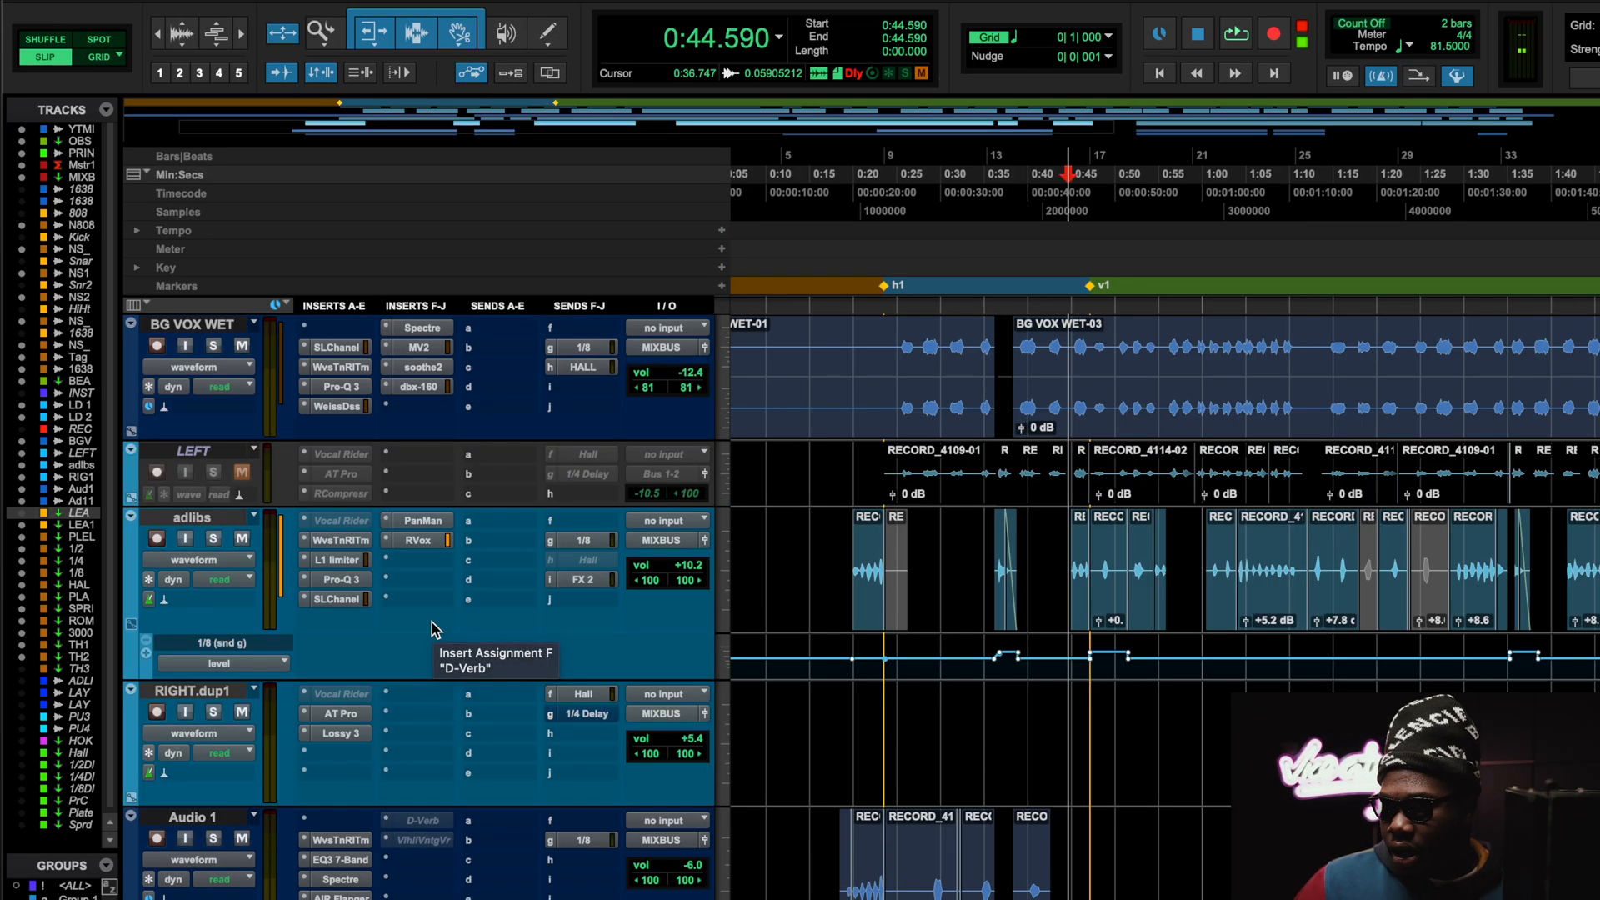
pyautogui.scroll(3, 431, 629)
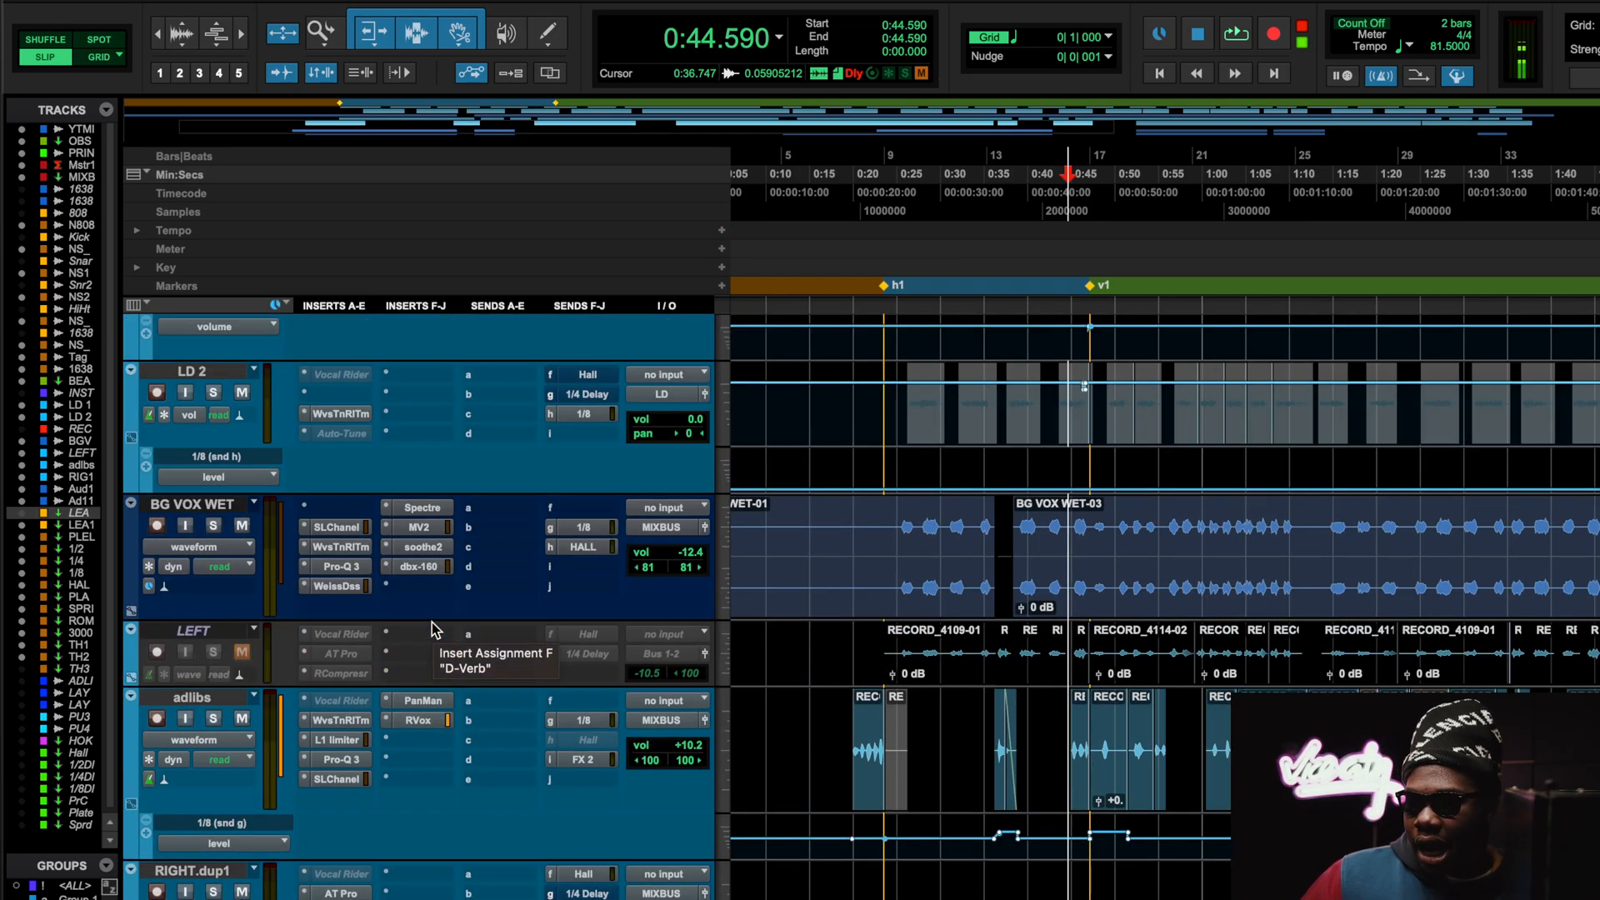
pyautogui.click(428, 569)
pyautogui.moveTo(507, 232); pyautogui.dragTo(506, 133)
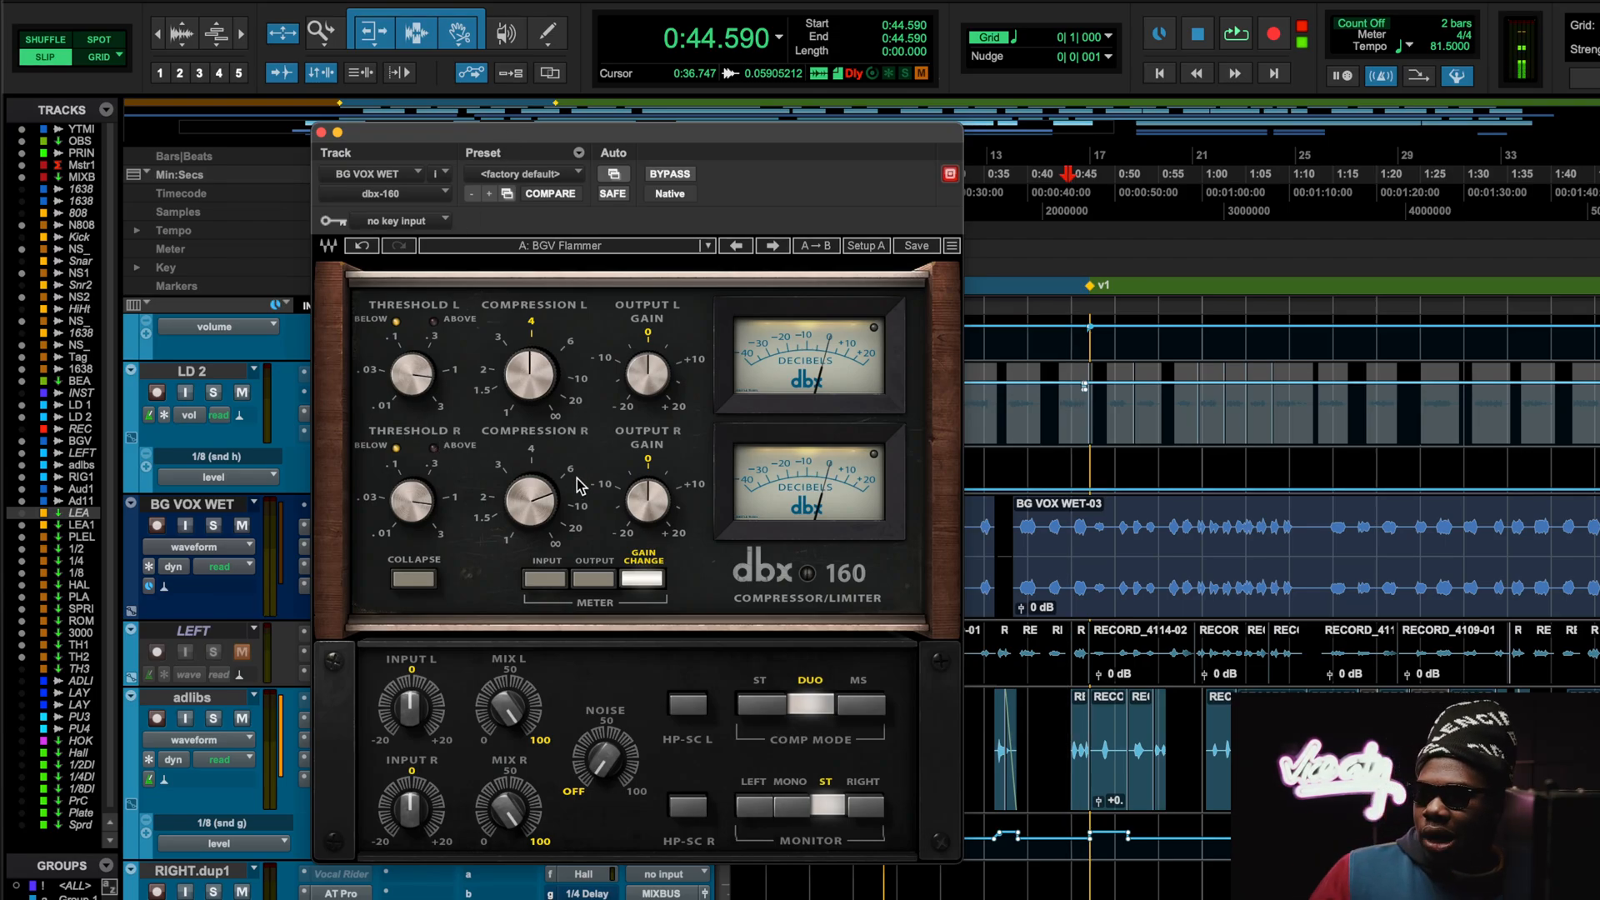
pyautogui.click(533, 372)
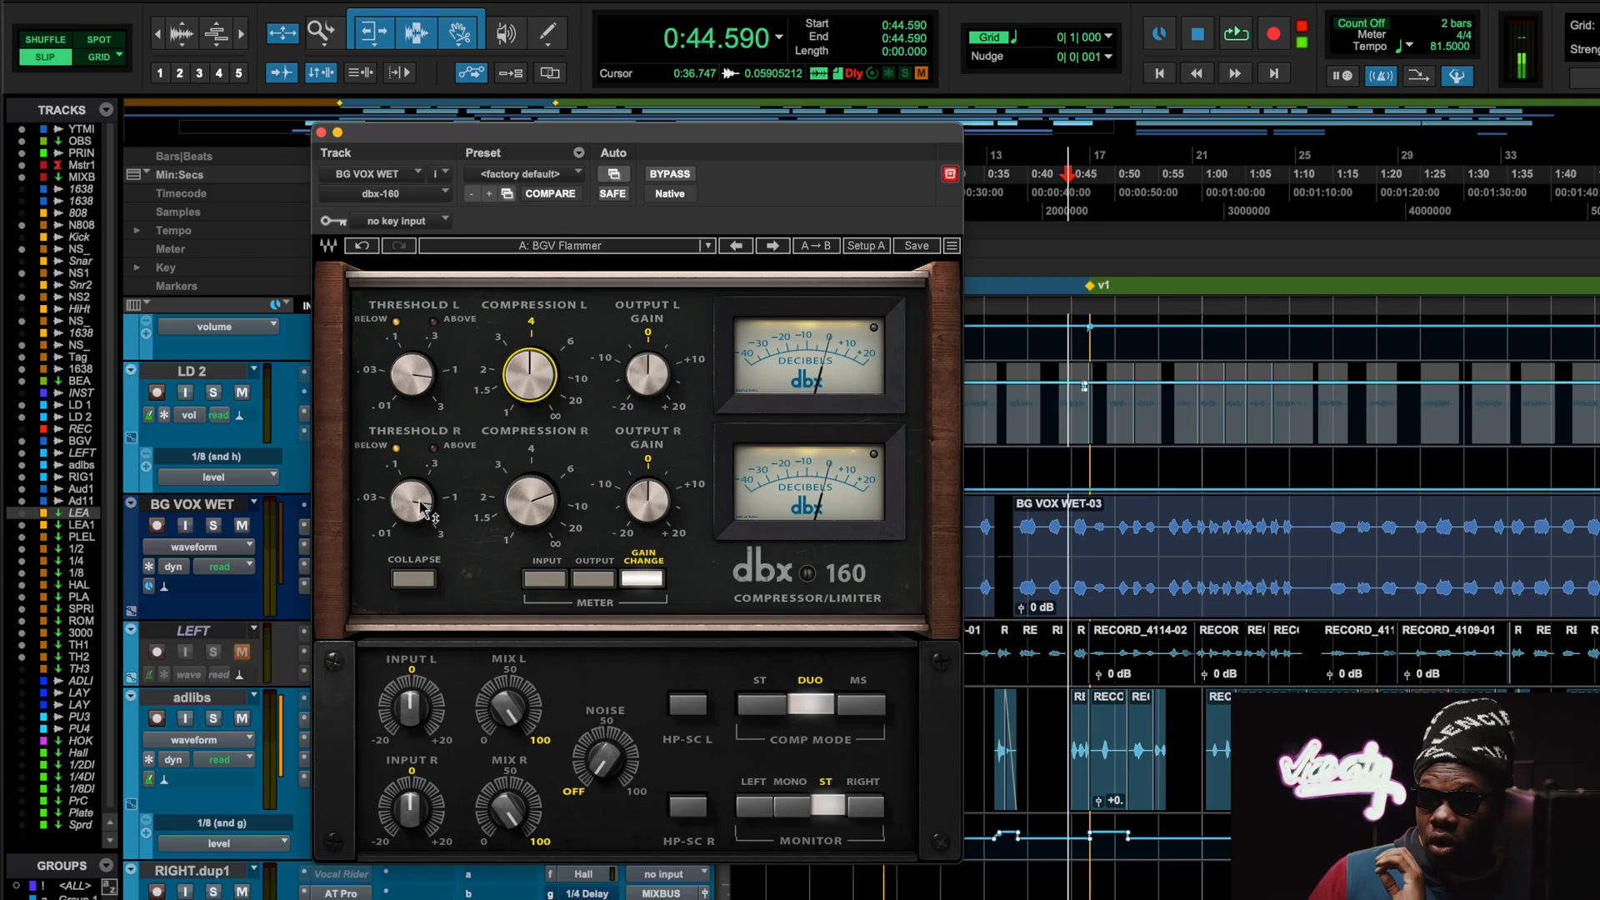
pyautogui.moveTo(422, 509)
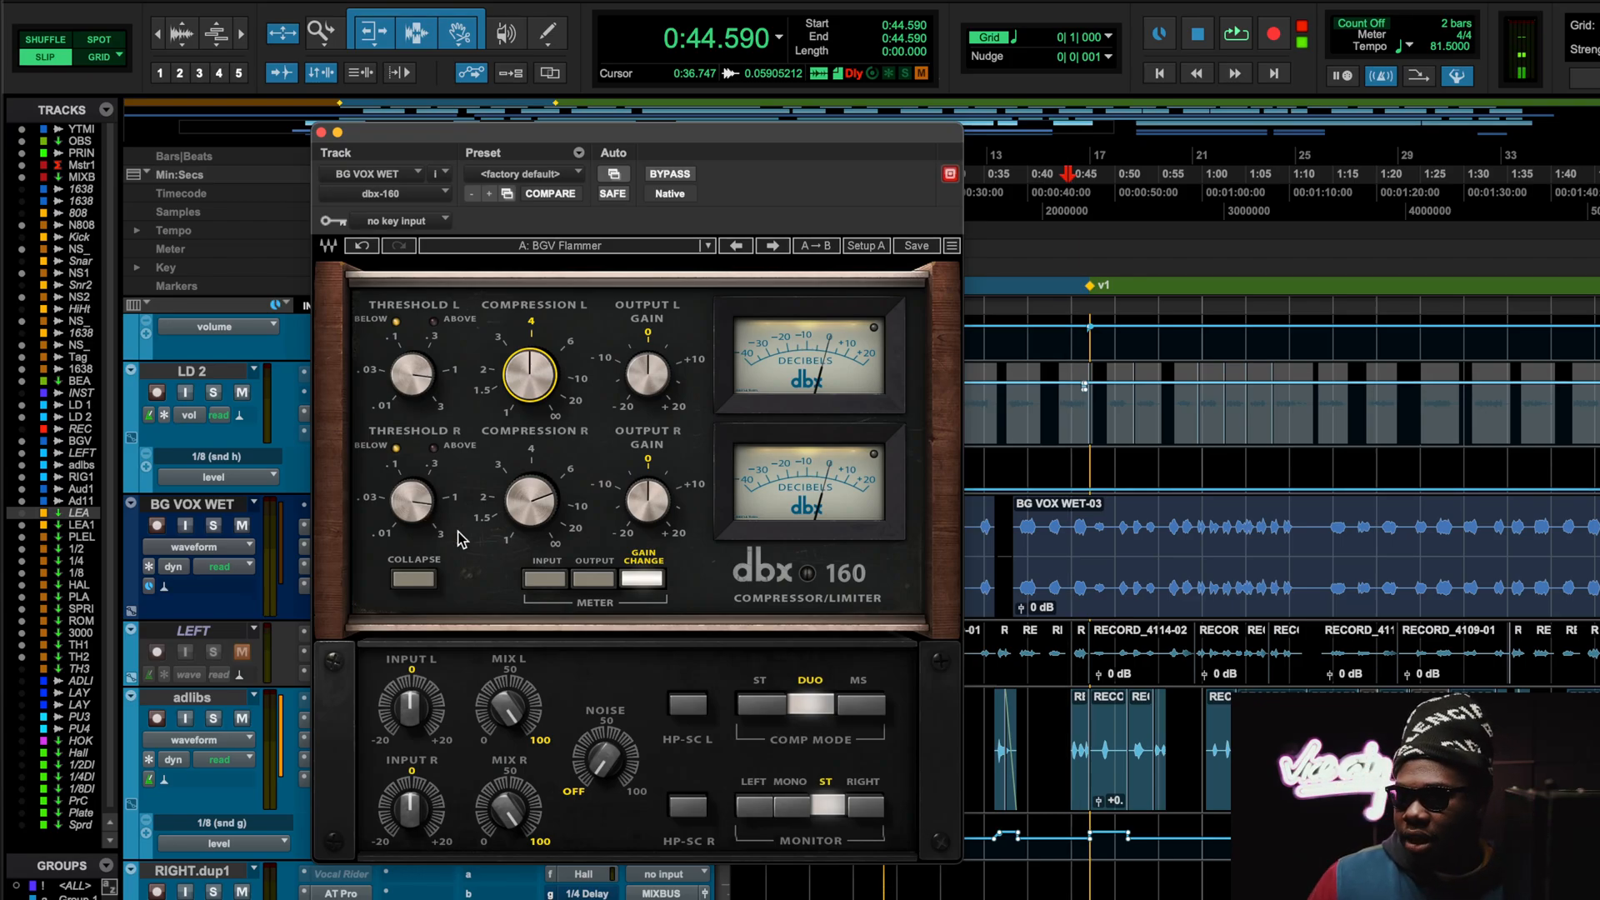
# Play the song from 0:44.590 and adjust Threshold L on the BG VOX WET dbx-160 while listening
pyautogui.press('space')
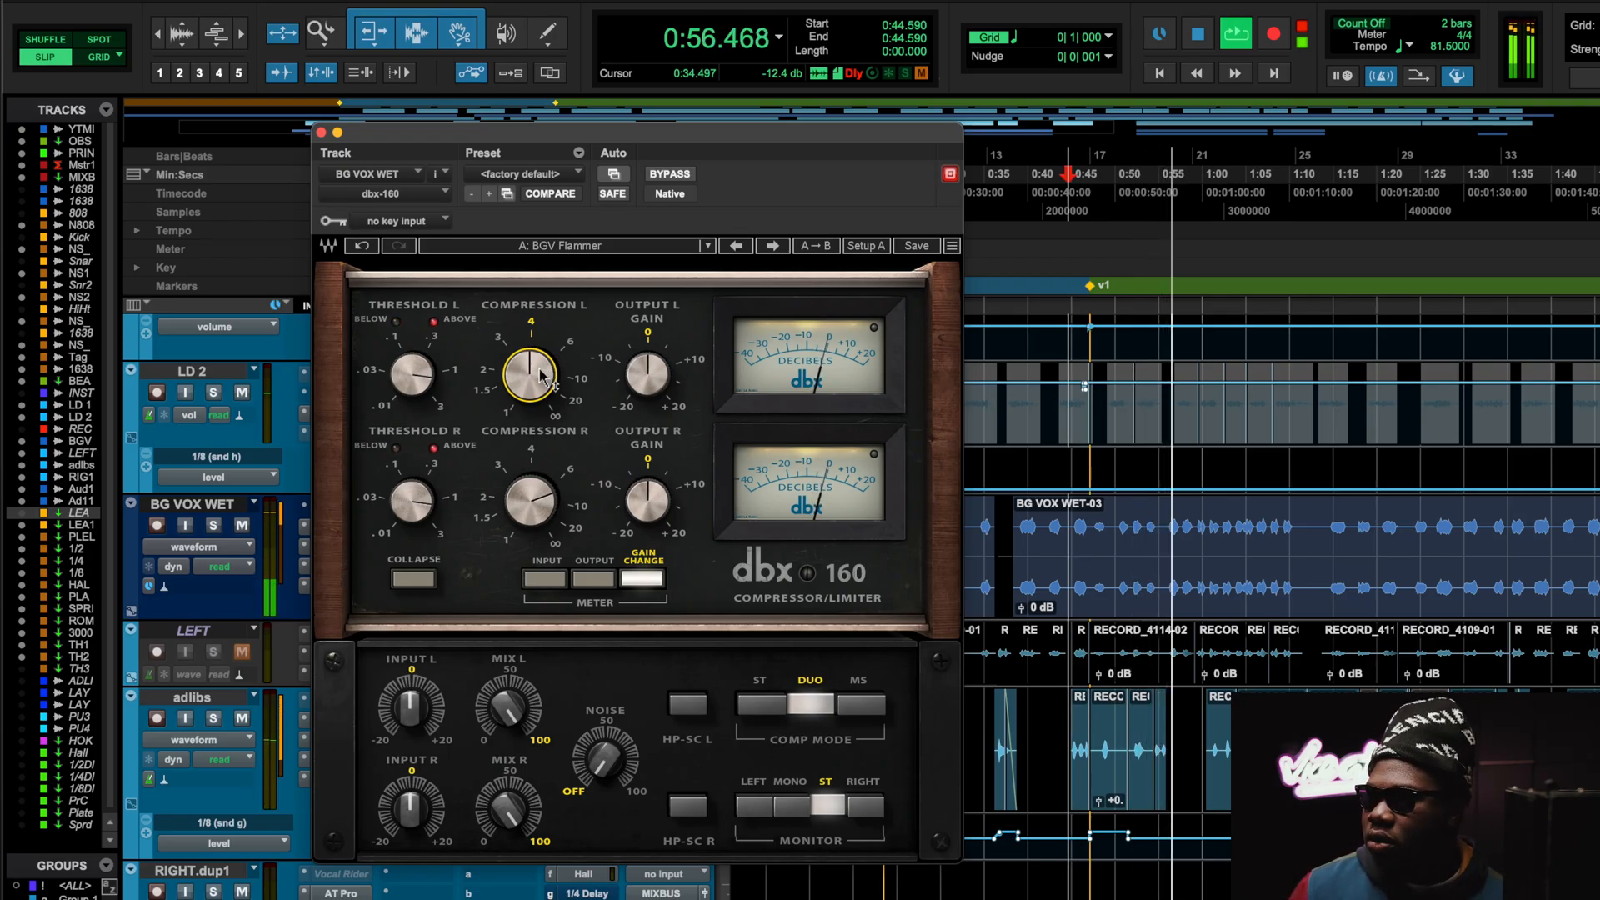
pyautogui.moveTo(541, 377)
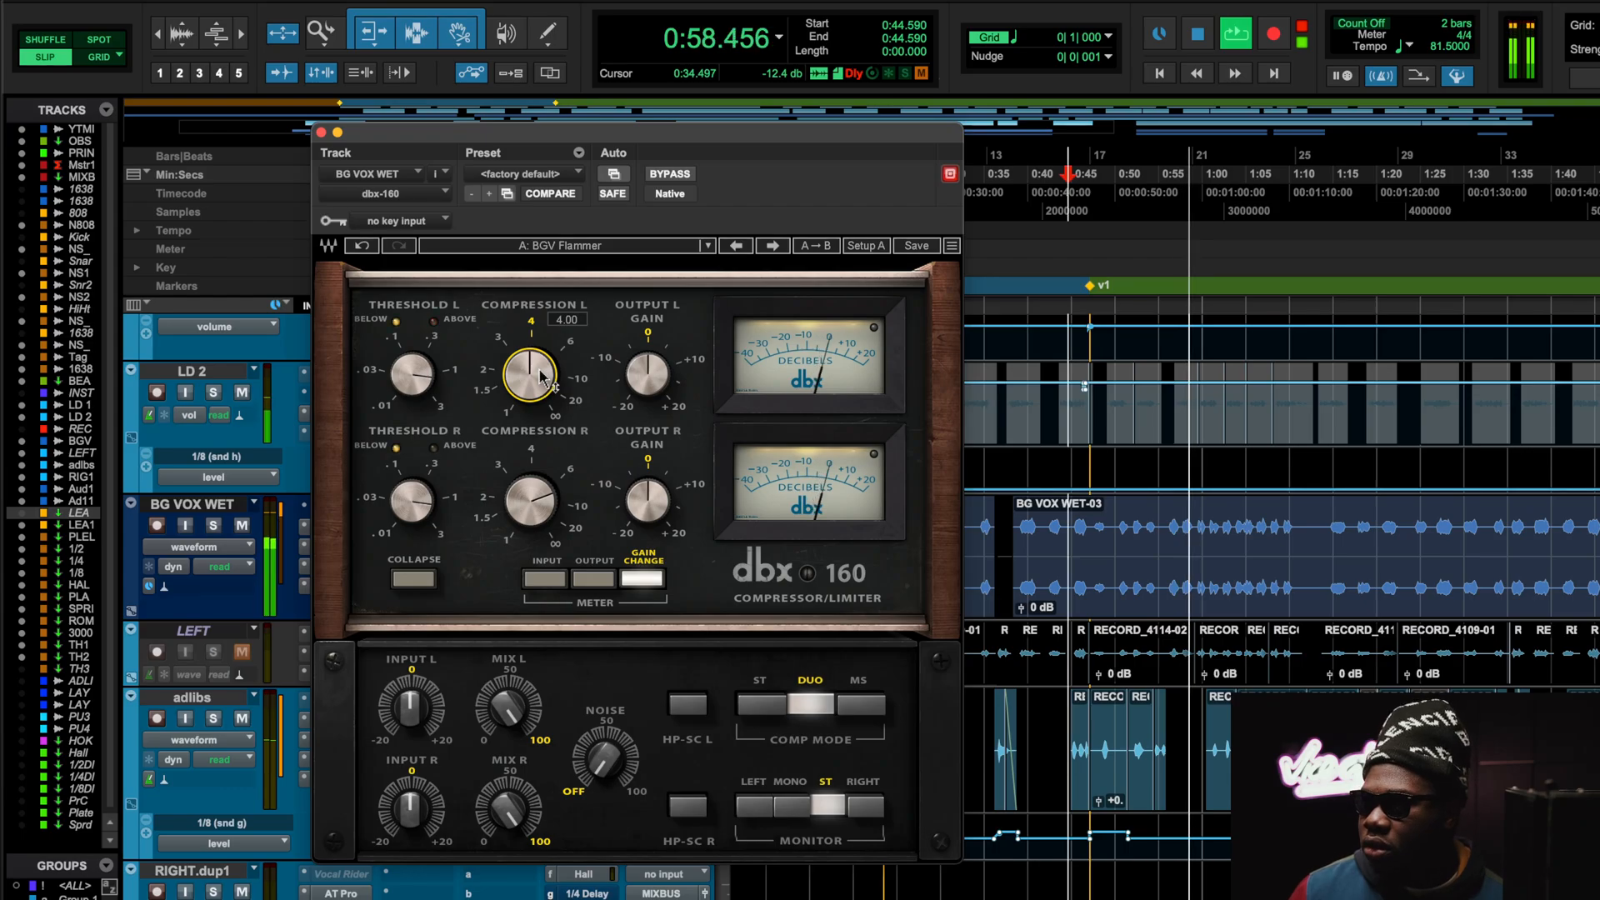
pyautogui.moveTo(421, 385); pyautogui.dragTo(423, 372)
pyautogui.scroll(-3, 430, 380)
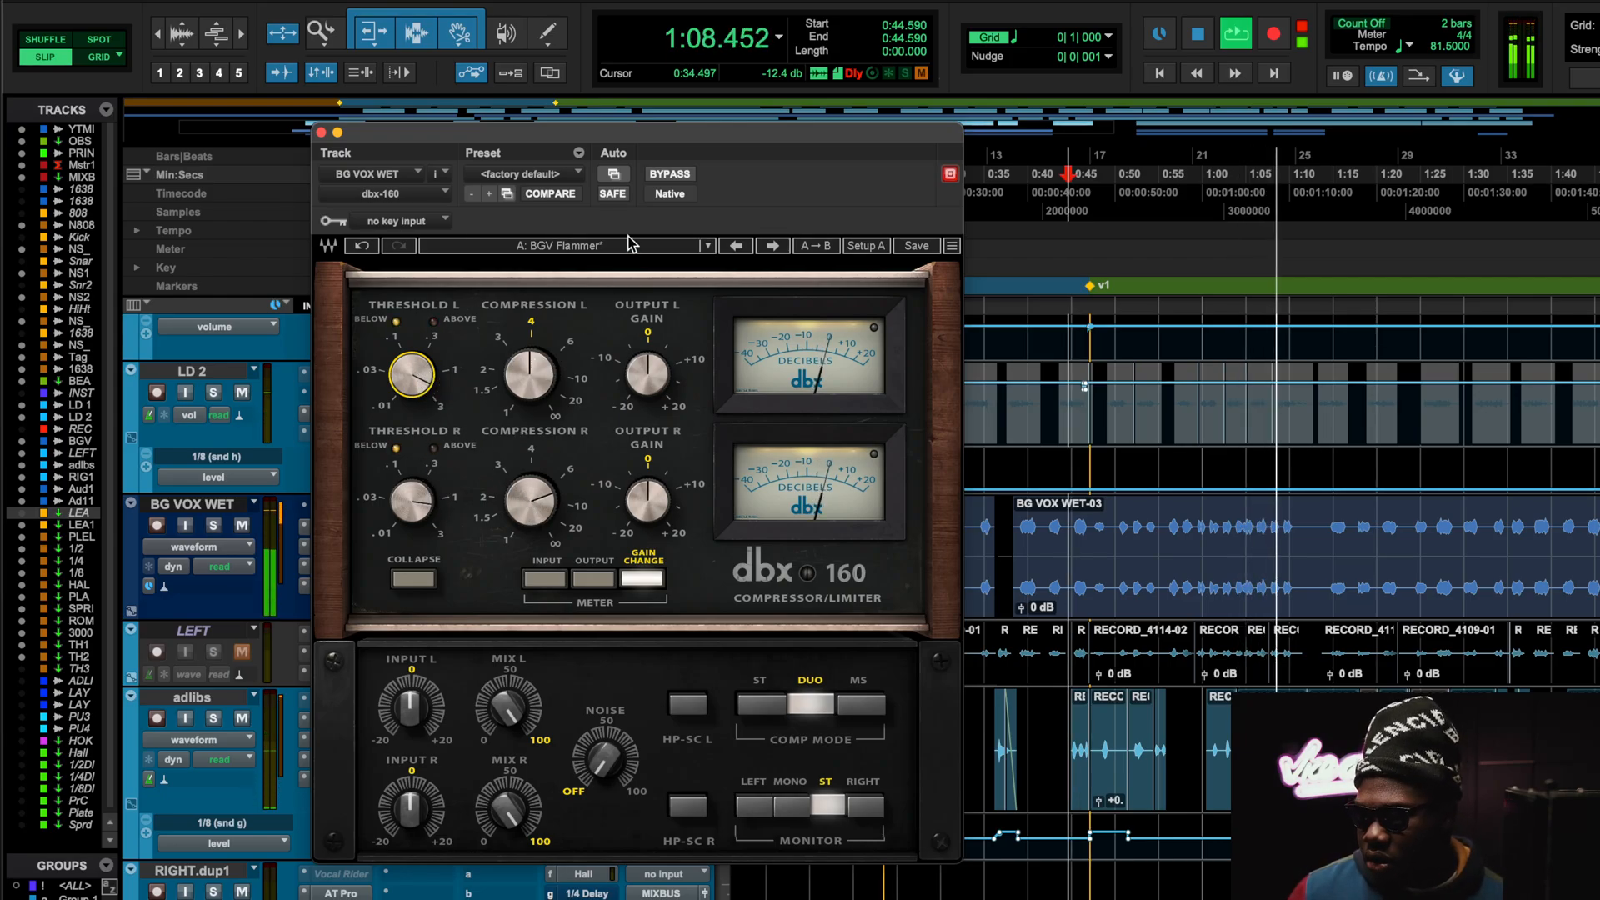
# Compare BG VOX WET with its dbx-160 bypassed and active, moving the playback start to 1:12.994
pyautogui.click(678, 174)
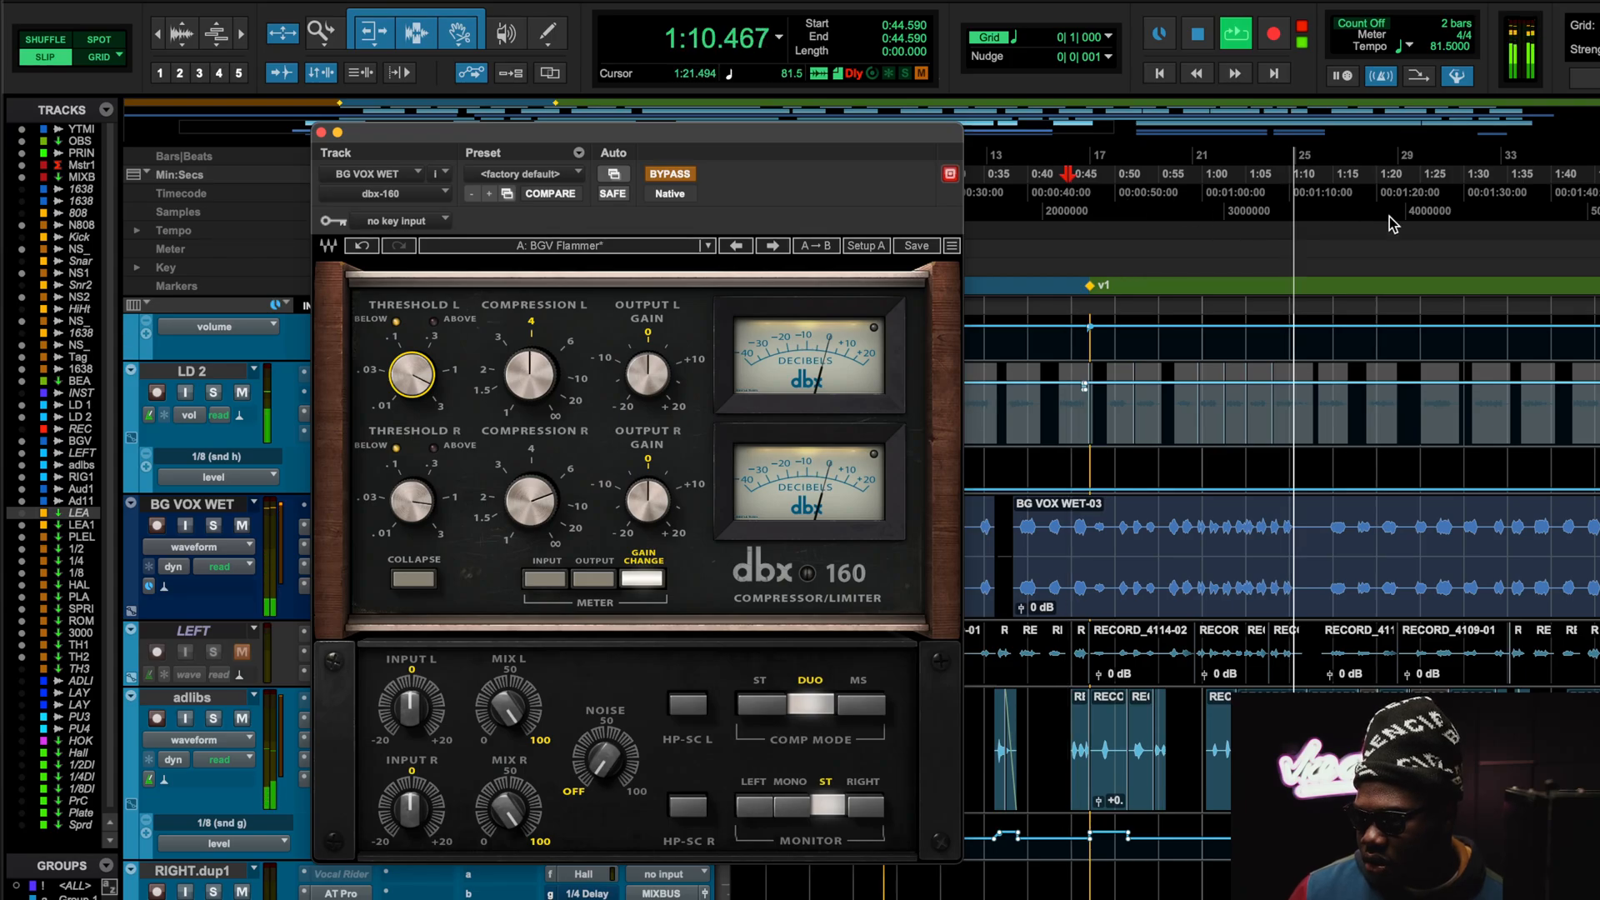
pyautogui.click(1316, 173)
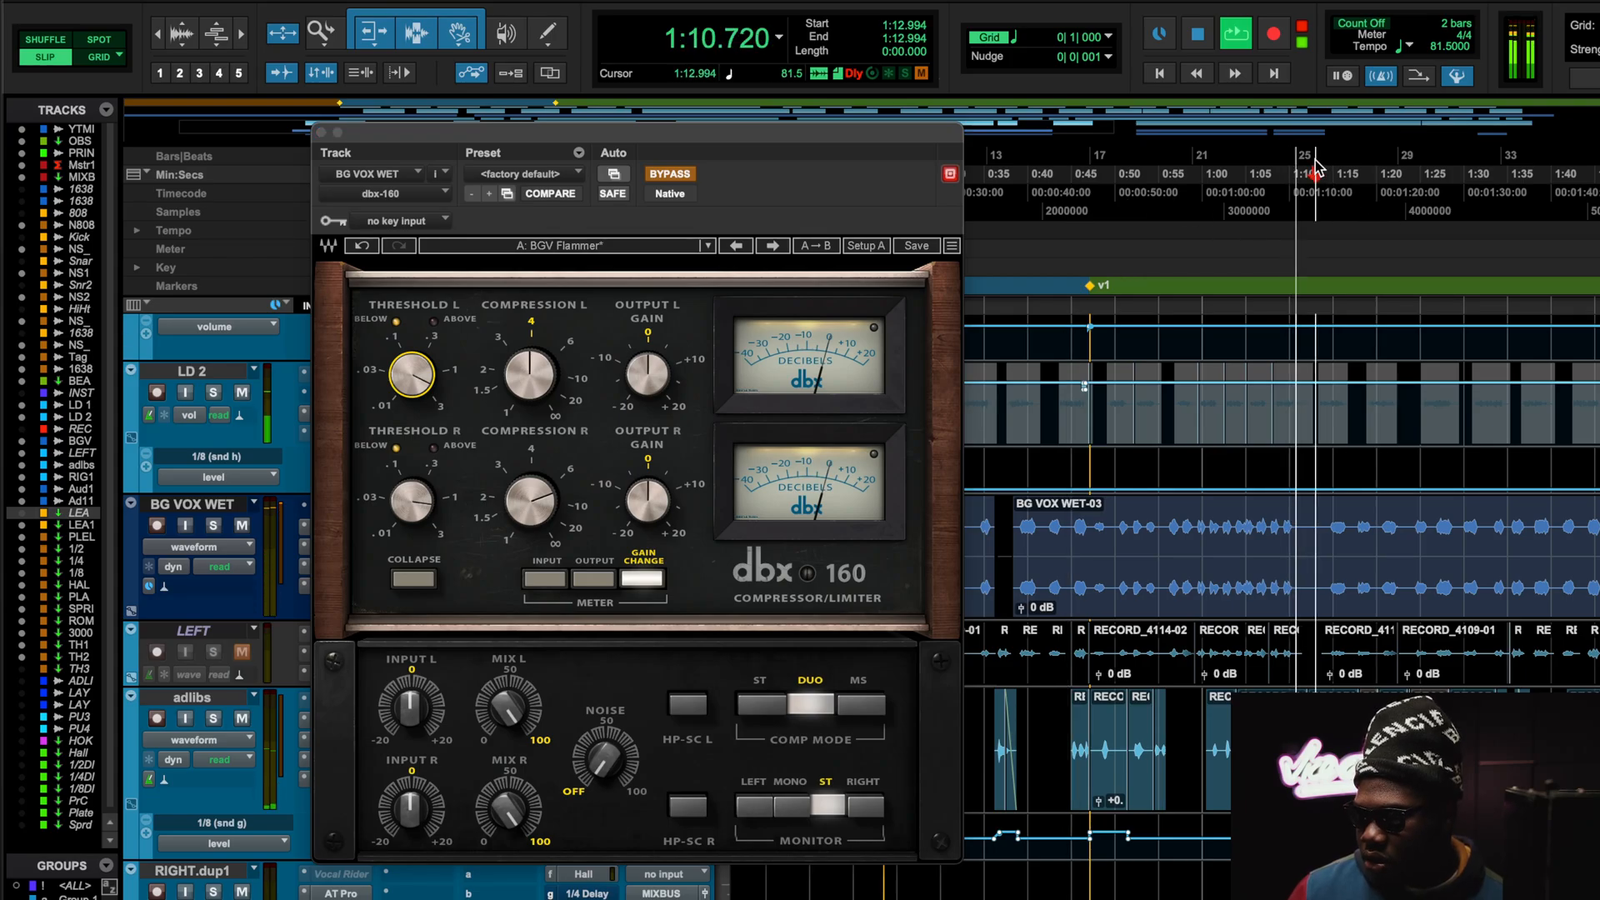
pyautogui.click(668, 175)
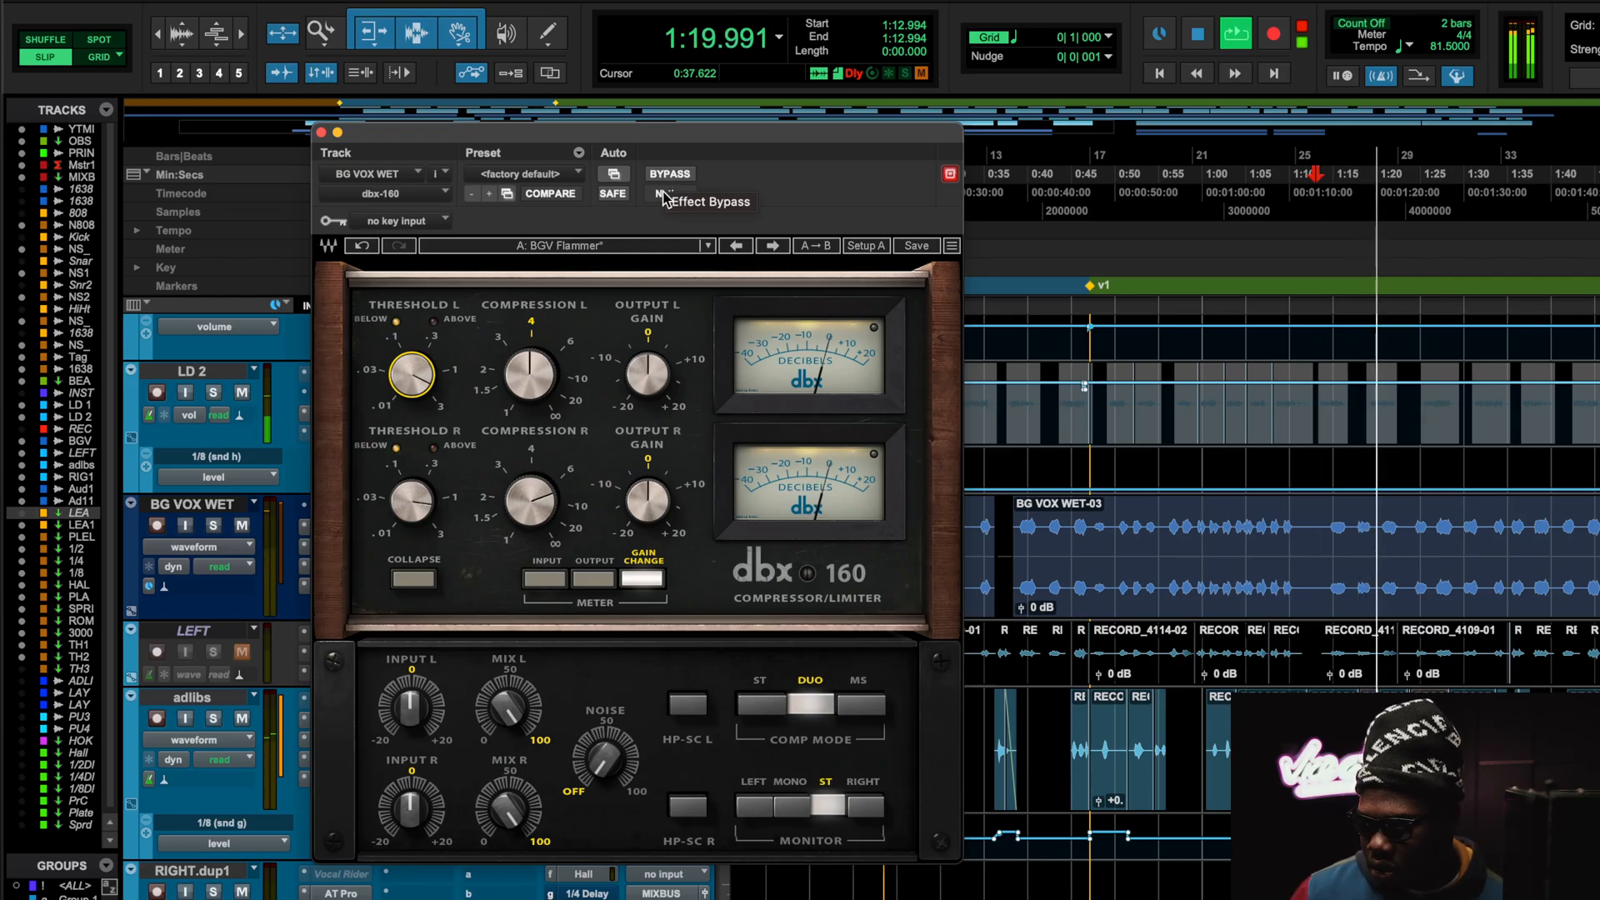
# Undo the Threshold L change on the BG VOX WET dbx-160, set Threshold L to about 1, then stop playback and close the plug-in
pyautogui.click(362, 246)
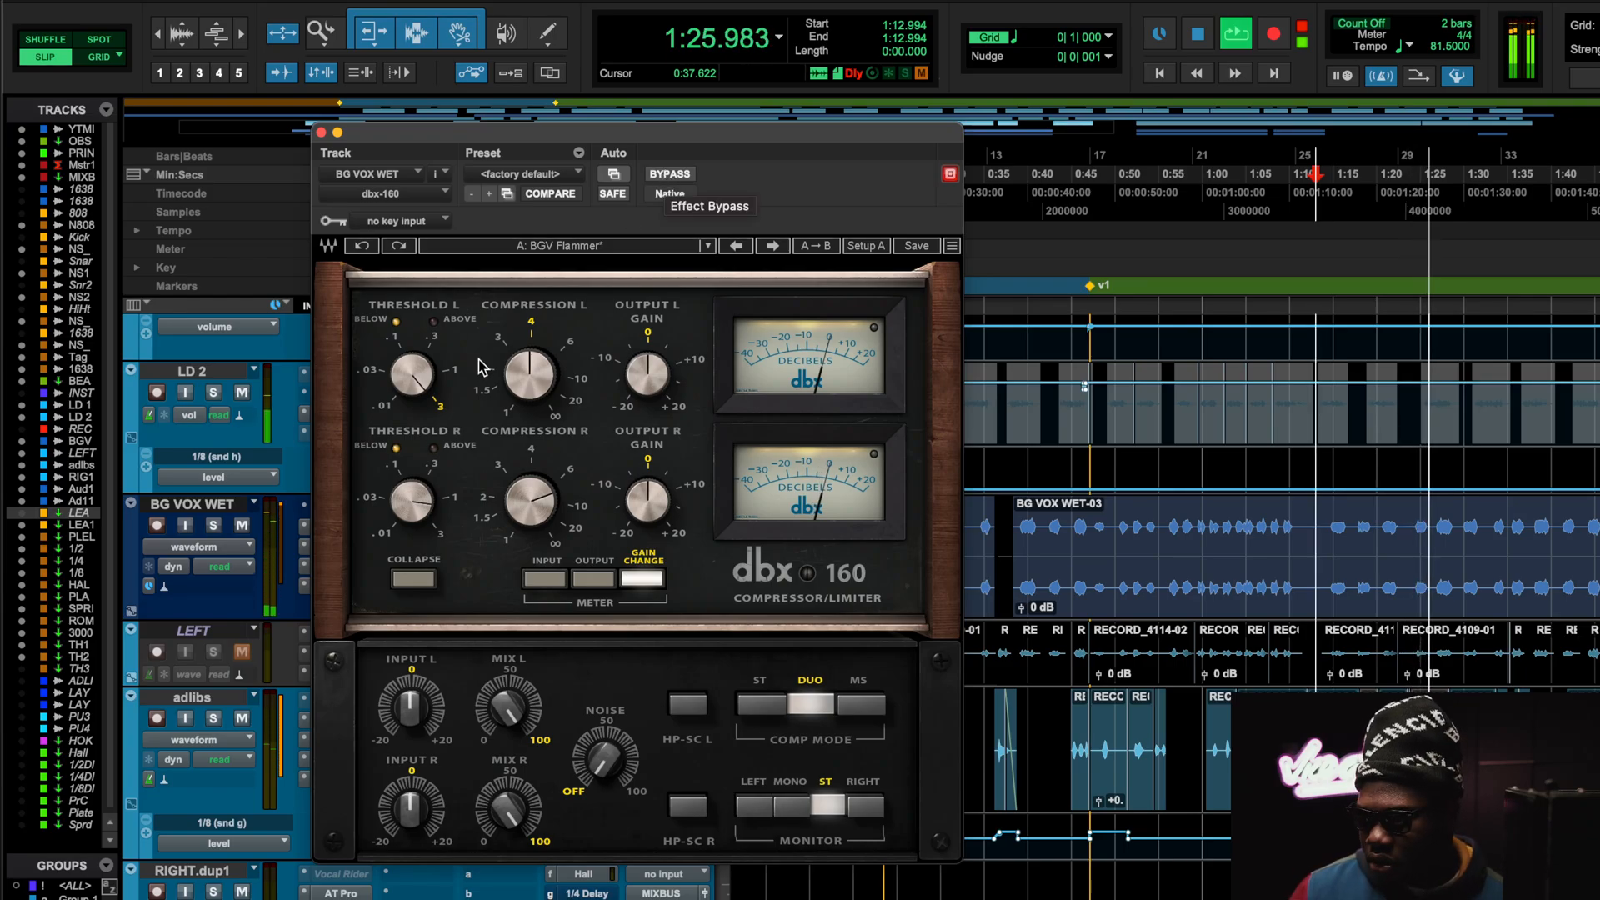
pyautogui.moveTo(411, 375)
pyautogui.mouseDown()
pyautogui.moveTo(414, 358)
pyautogui.moveTo(417, 375)
pyautogui.mouseUp()
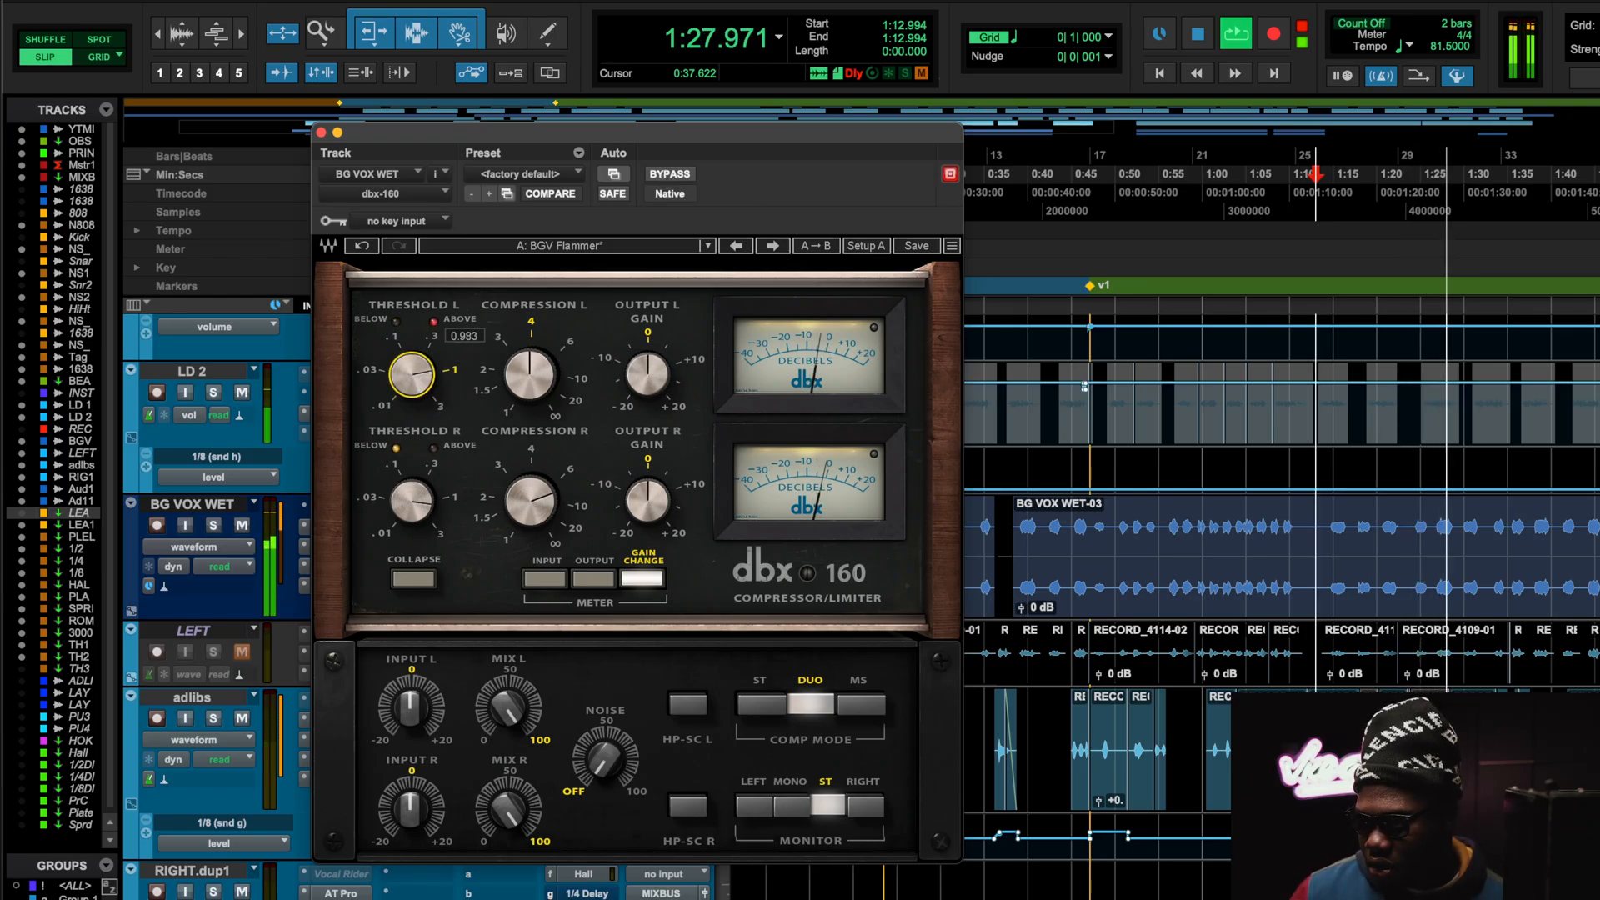
pyautogui.press('space')
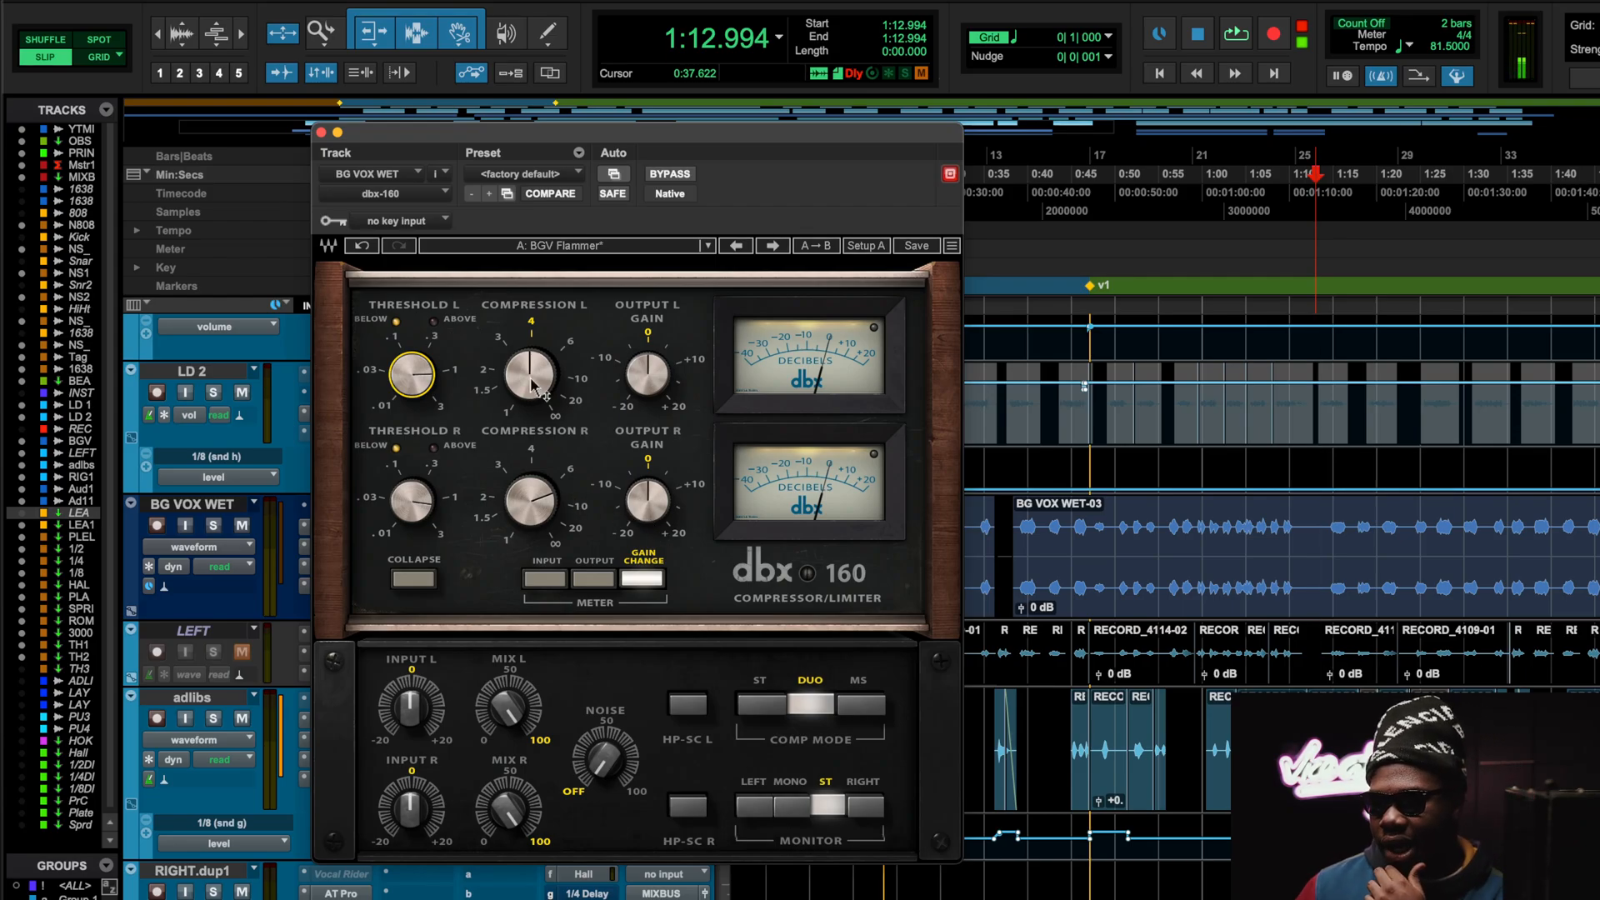
pyautogui.moveTo(534, 386)
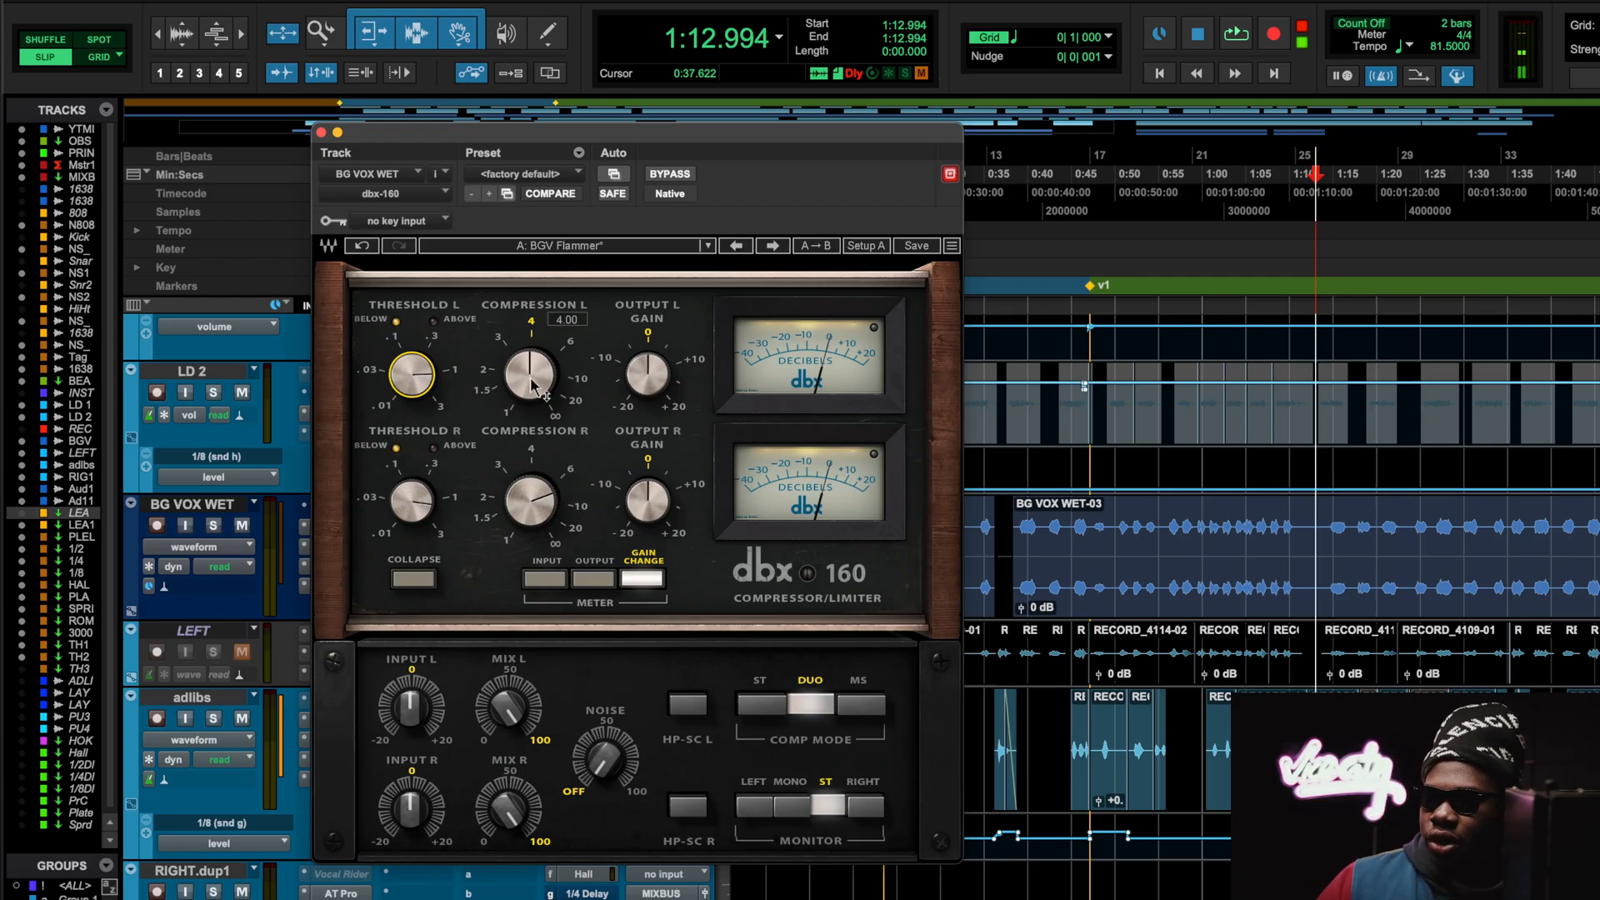
pyautogui.click(525, 379)
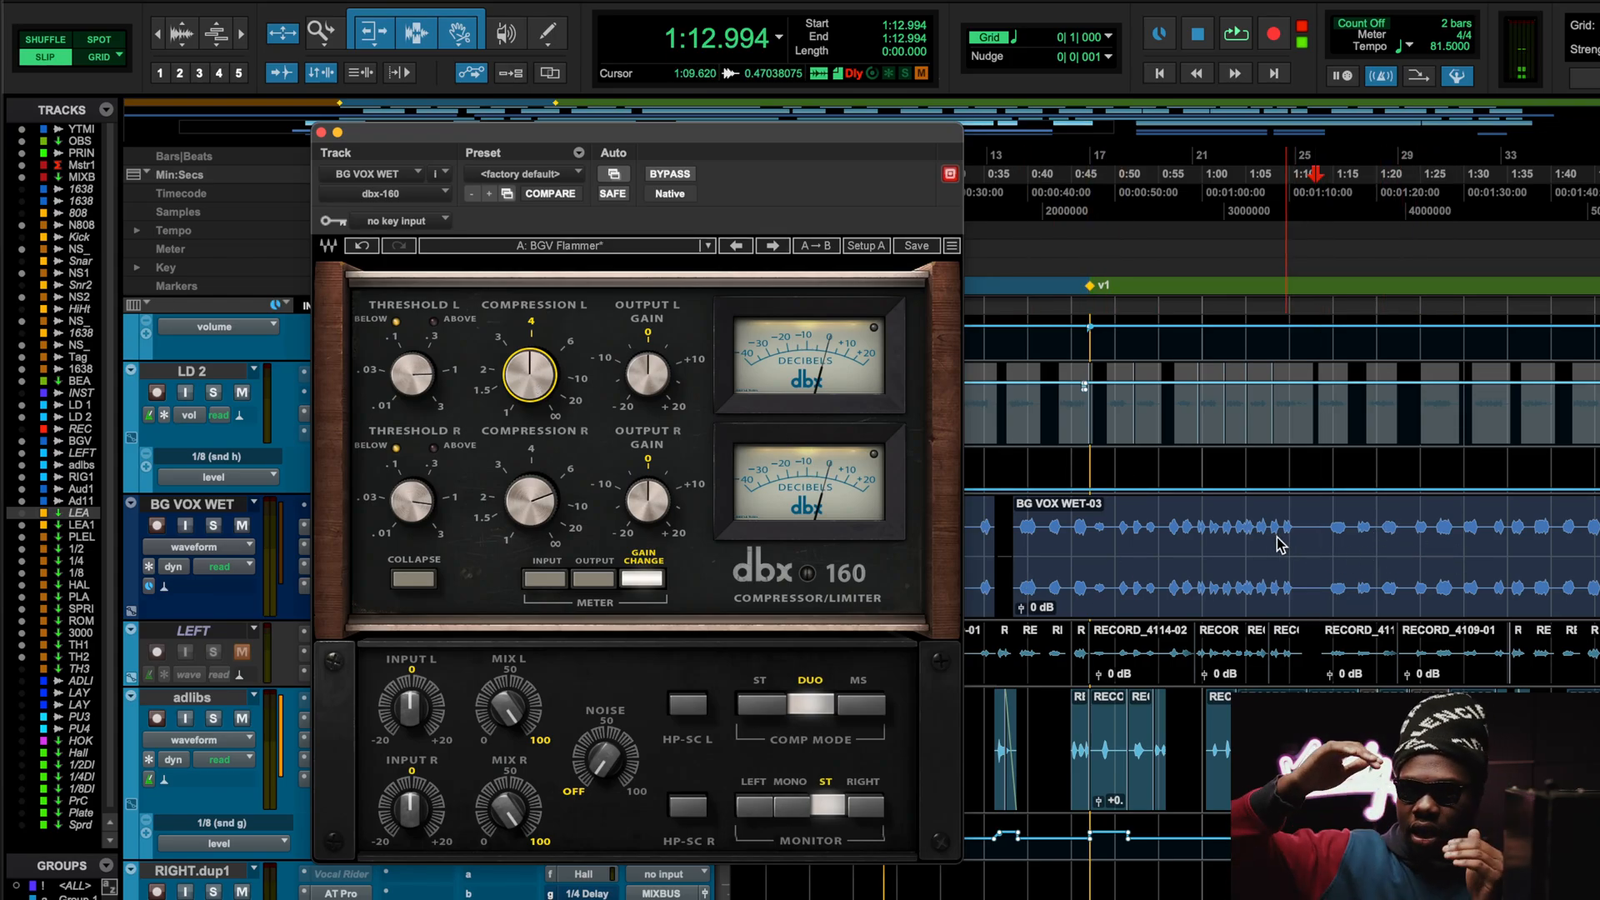
pyautogui.click(321, 132)
# Open the dbx-160 on the MIXBUS track
pyautogui.scroll(10, 552, 444)
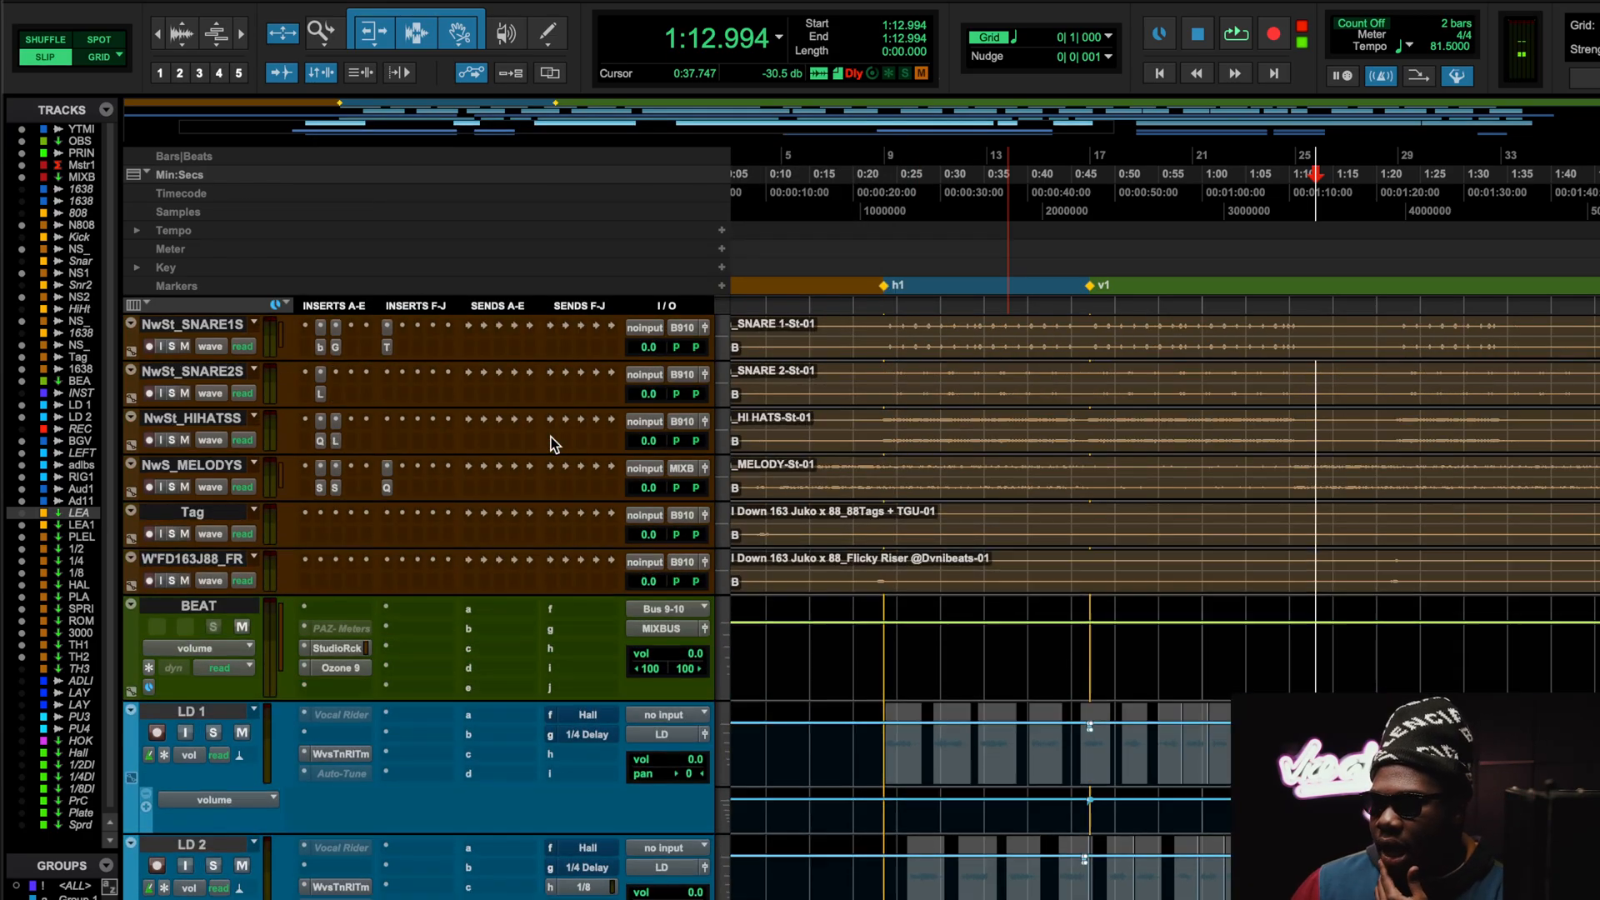
pyautogui.scroll(6, 550, 444)
pyautogui.click(416, 617)
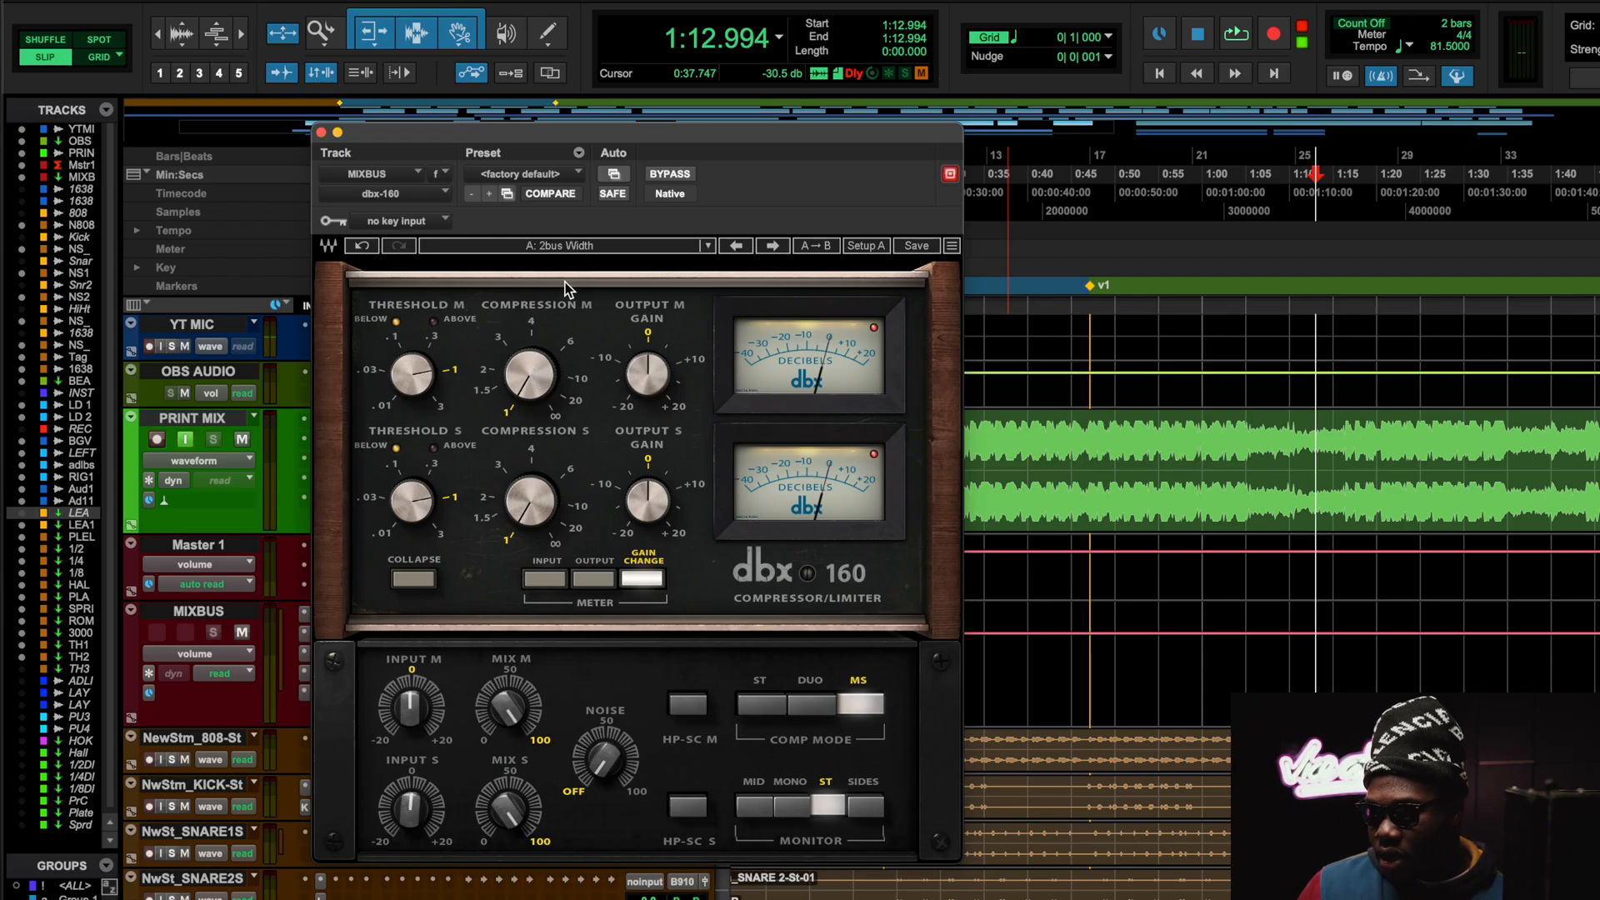
# Examine the mid and side Compression and Input controls of the MIXBUS dbx-160 in MS mode
pyautogui.click(538, 374)
pyautogui.click(533, 513)
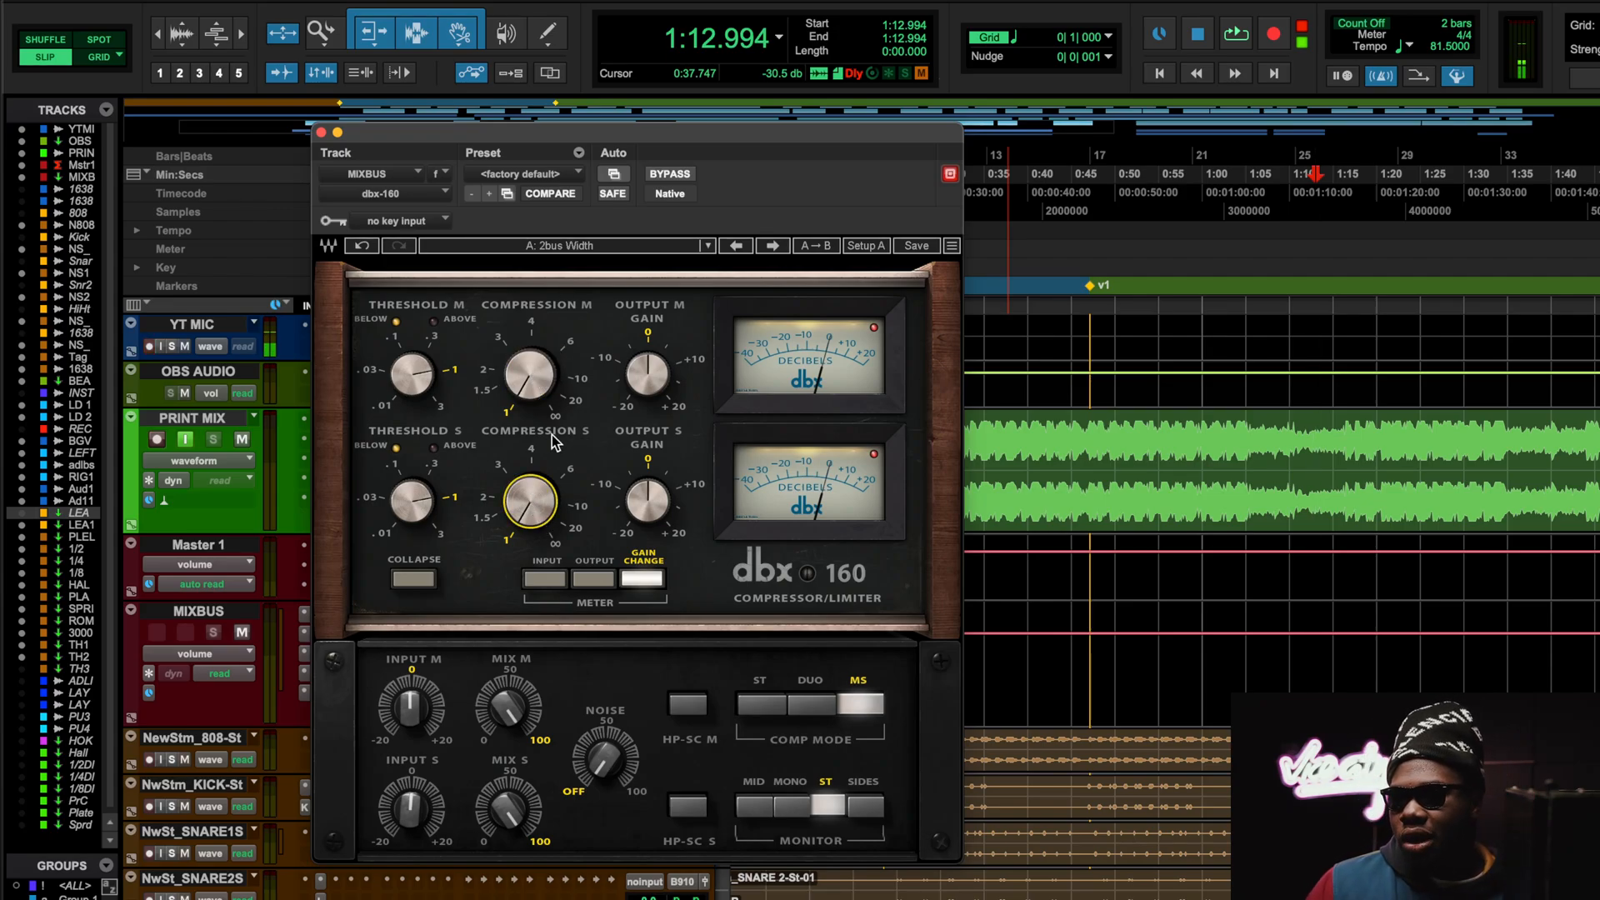
pyautogui.click(536, 493)
pyautogui.click(530, 361)
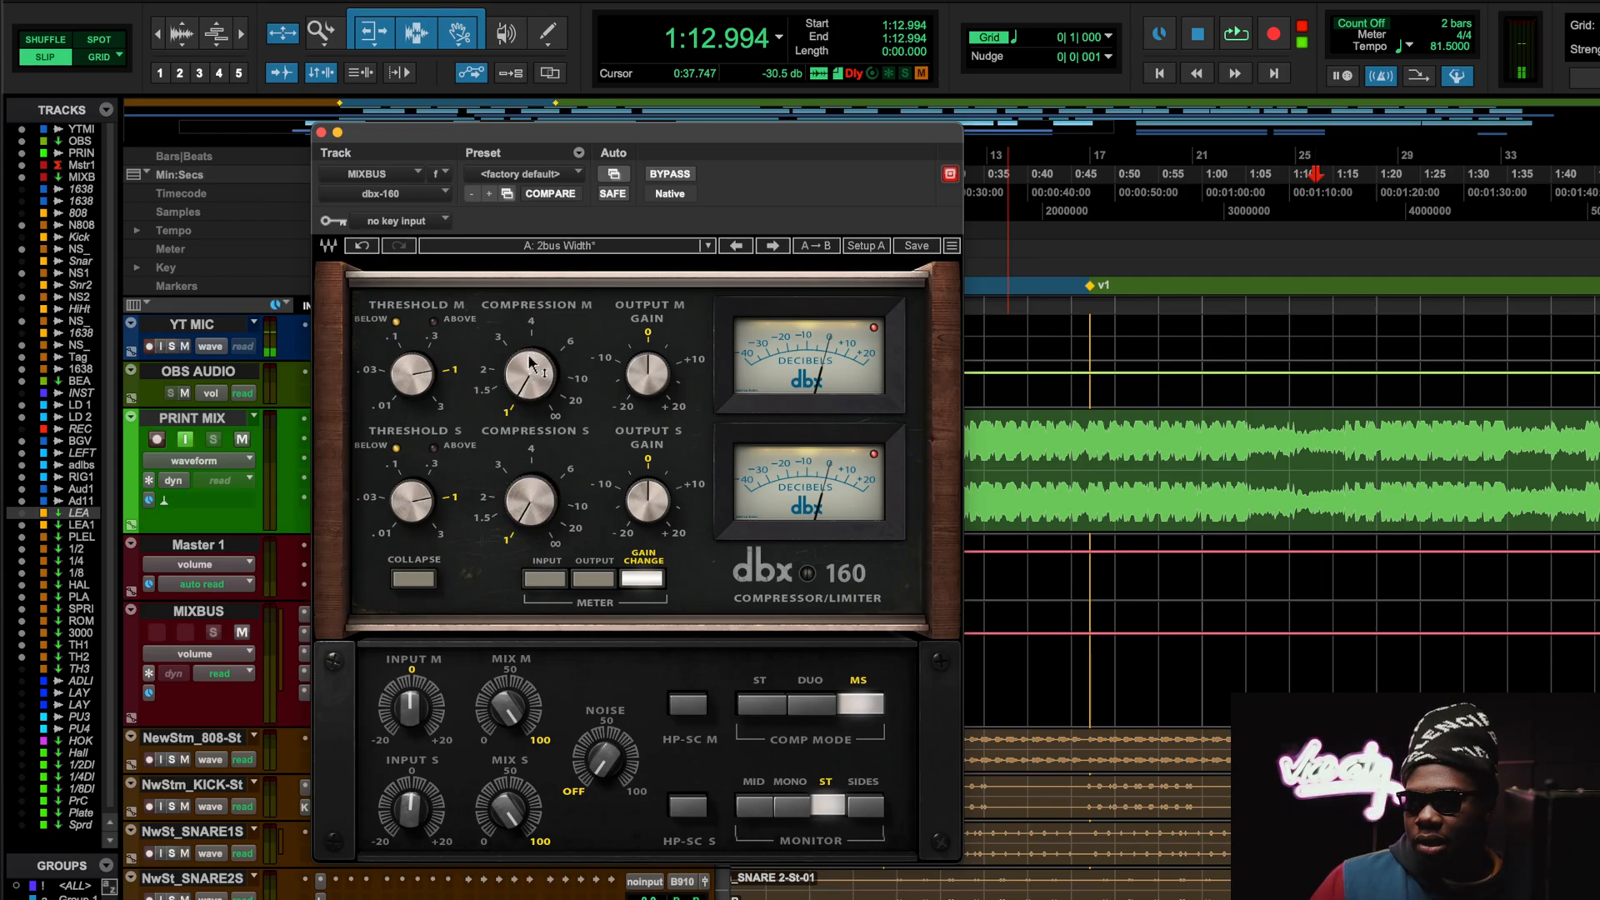
pyautogui.click(530, 360)
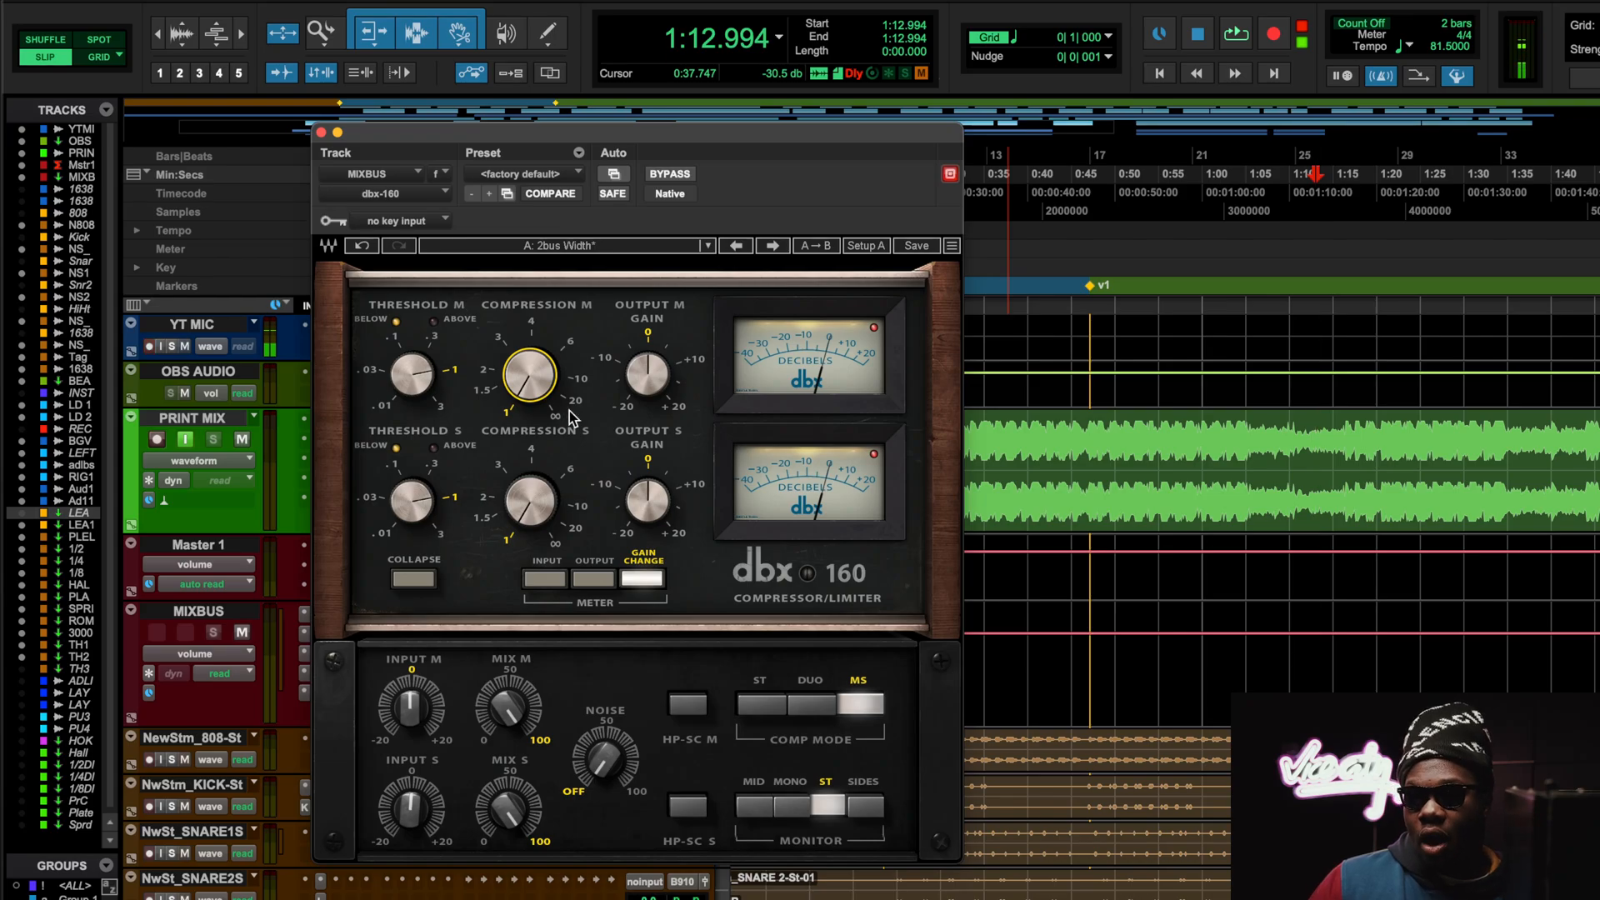
pyautogui.click(409, 724)
pyautogui.click(408, 817)
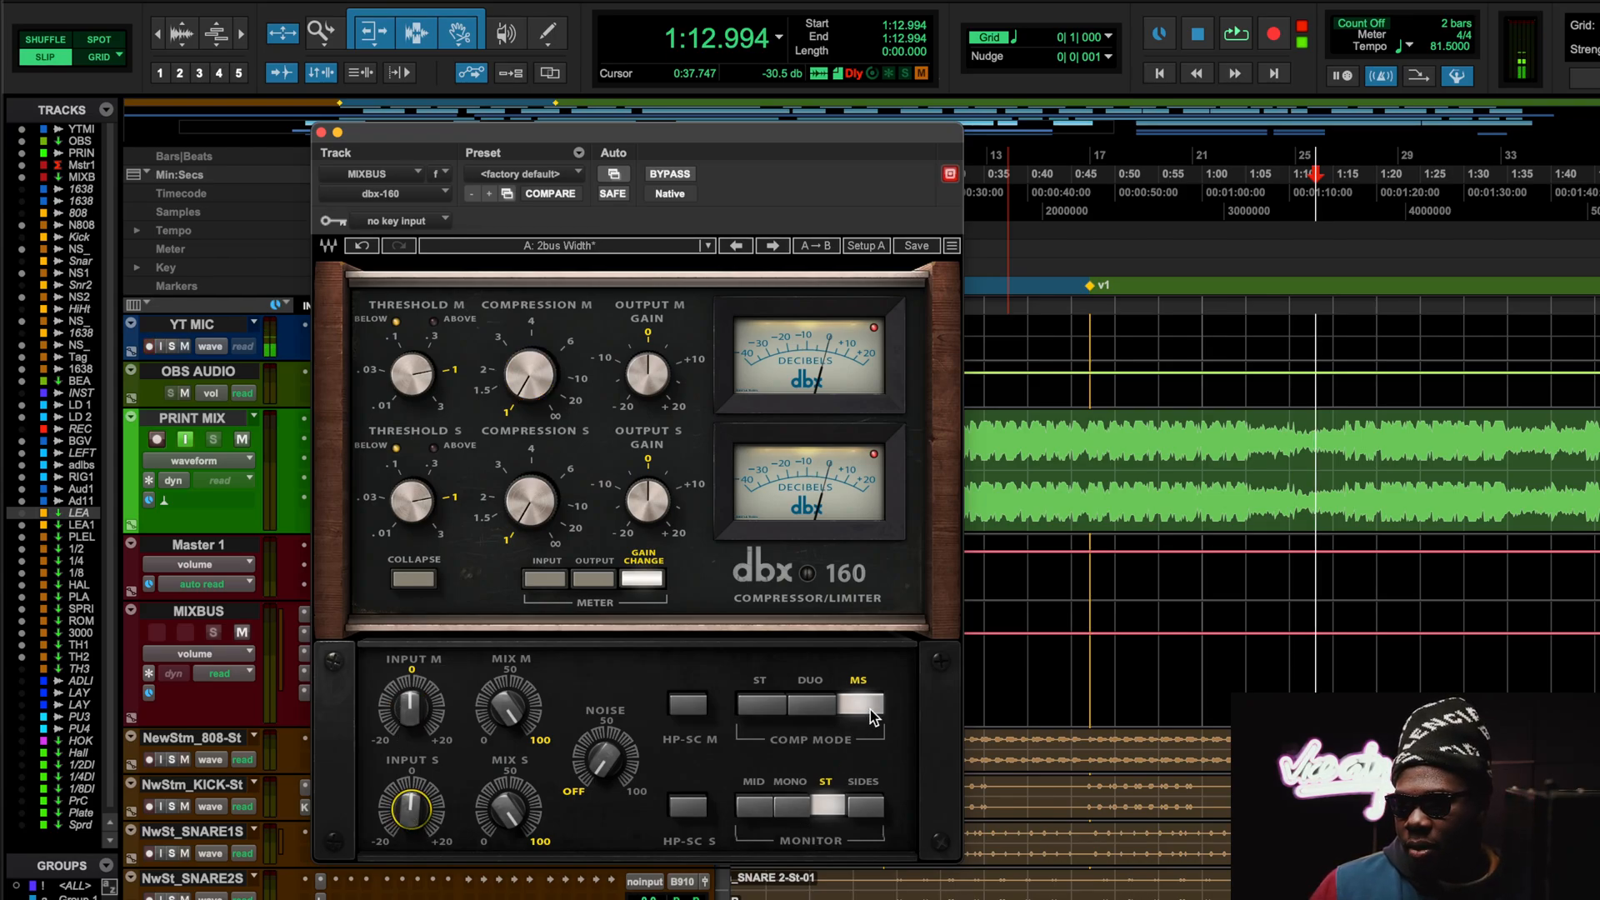
pyautogui.click(413, 710)
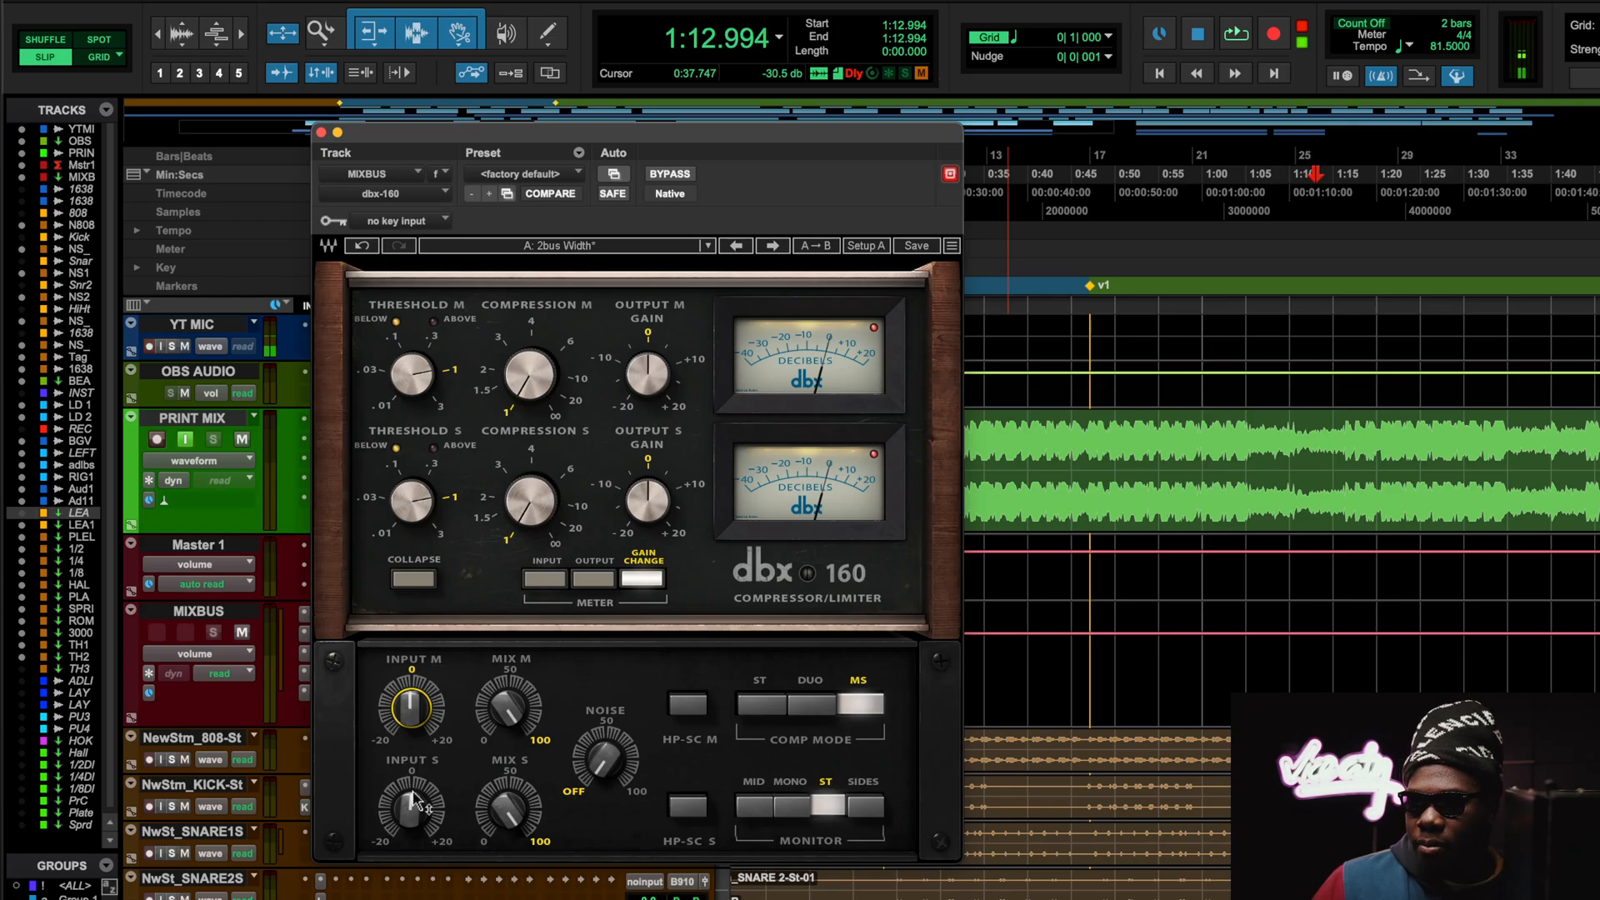
pyautogui.click(415, 800)
pyautogui.click(414, 704)
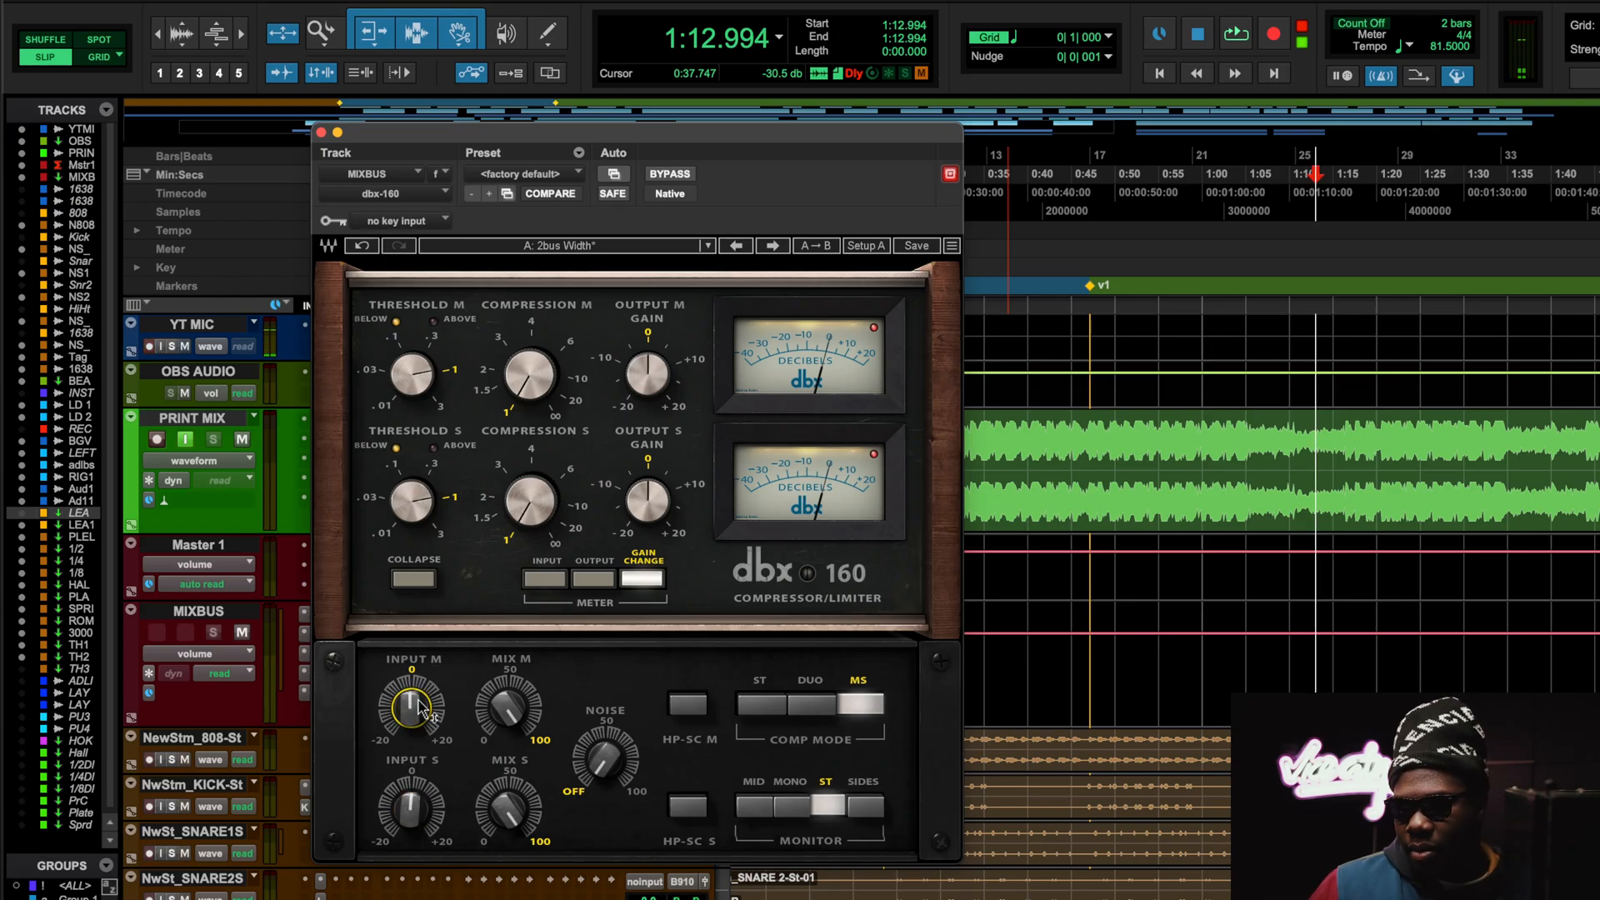
pyautogui.click(423, 808)
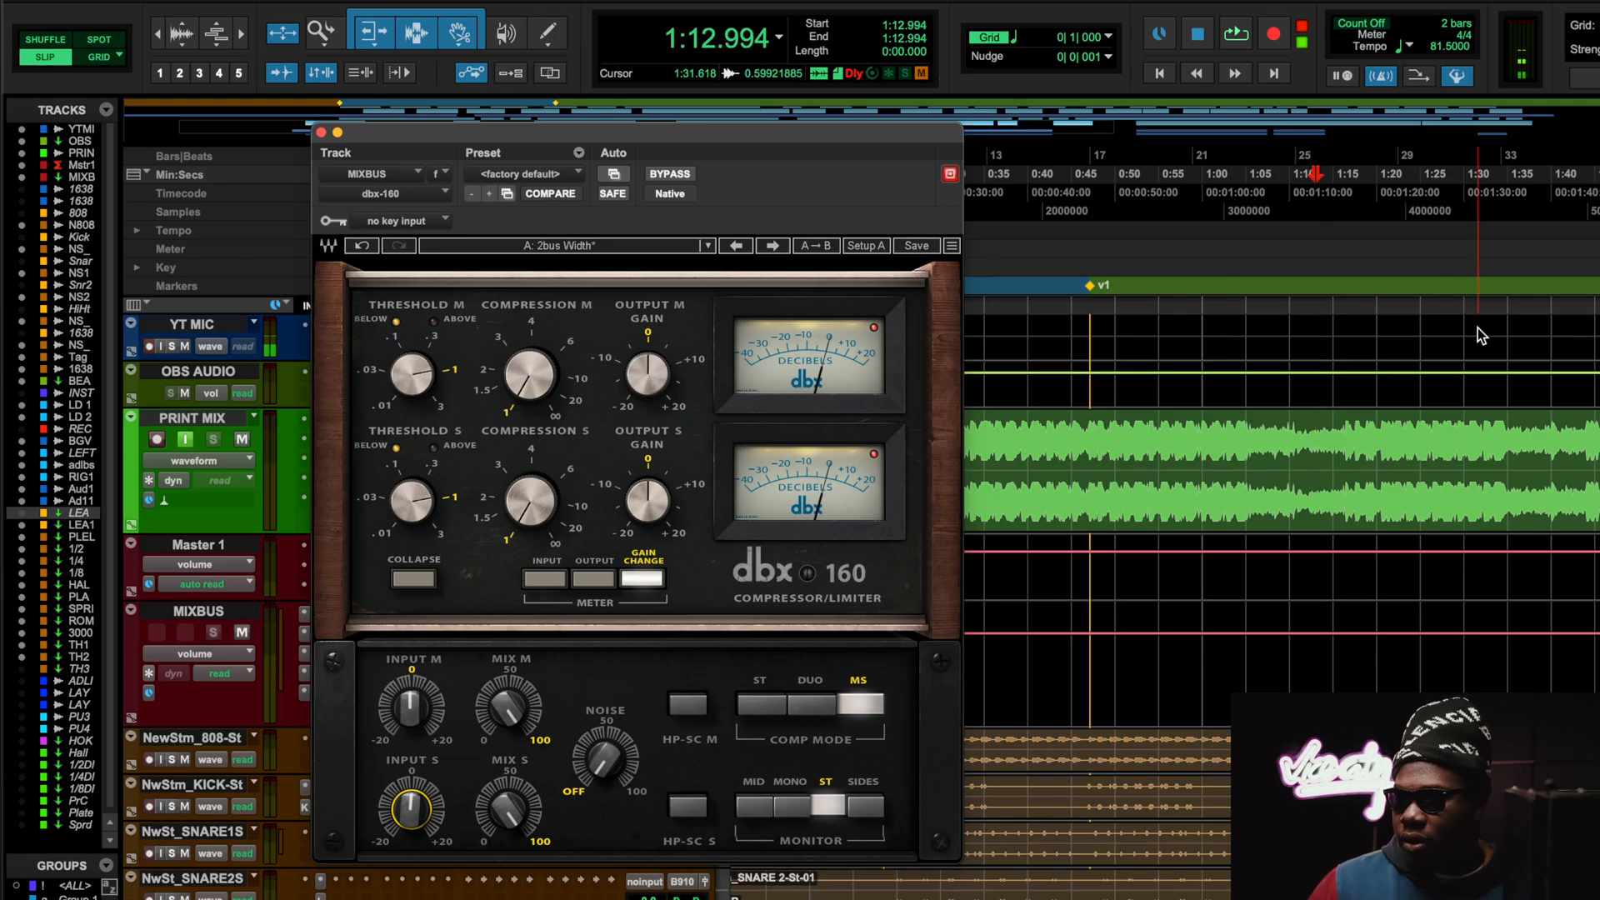
# Play the song with the MIXBUS dbx-160 active, moving the playback start to 1:18.869 and then 1:44.992
pyautogui.press('space')
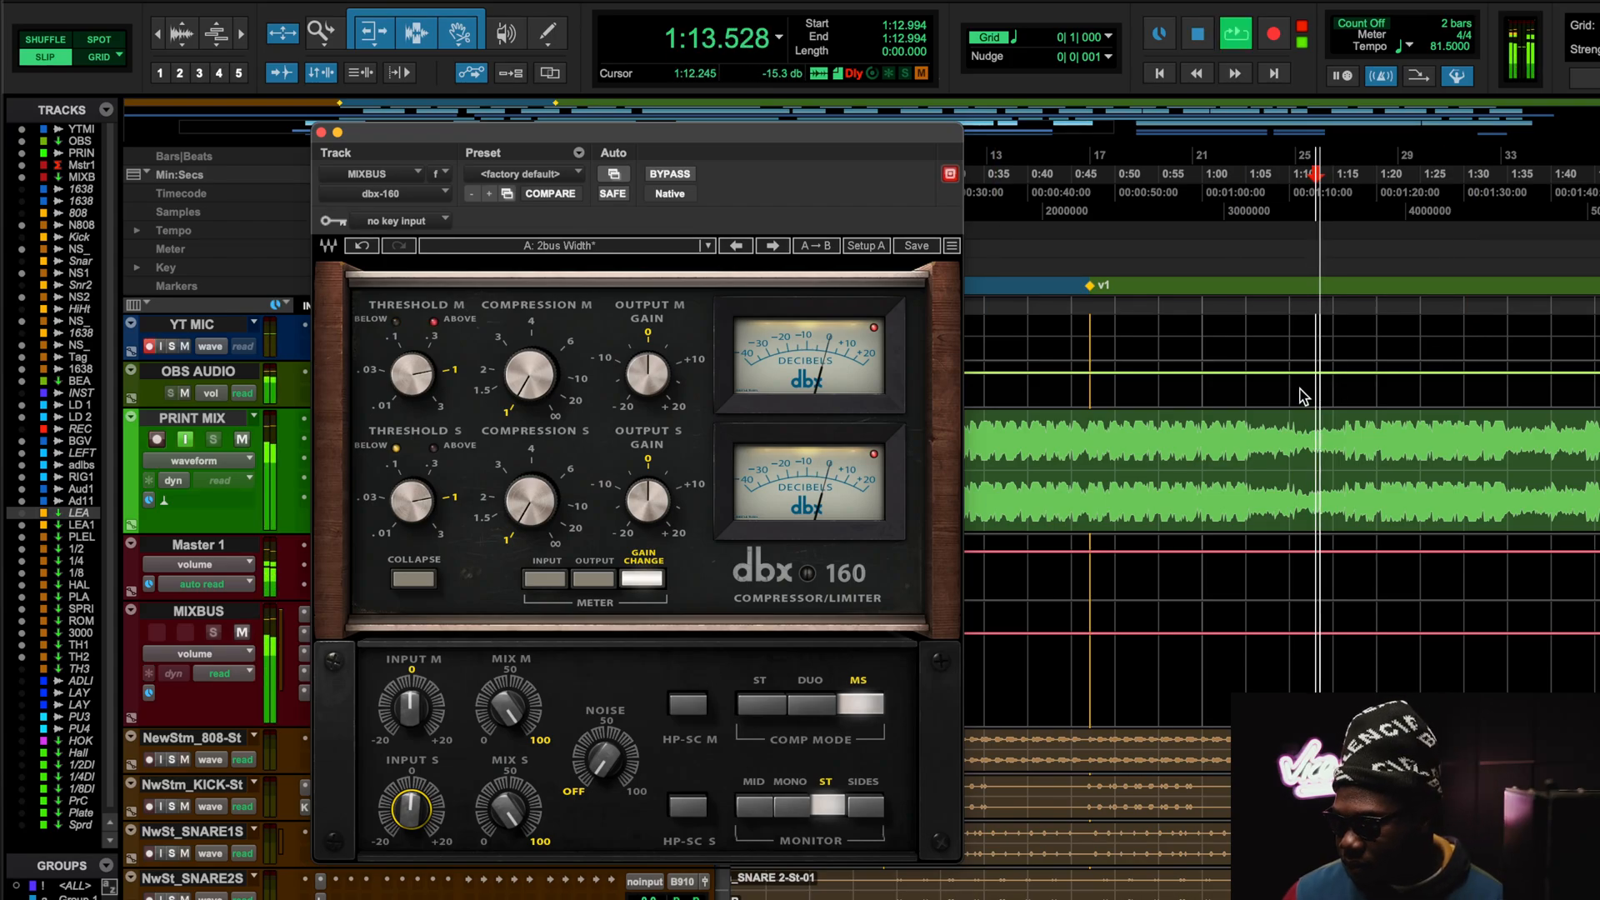
pyautogui.click(1260, 167)
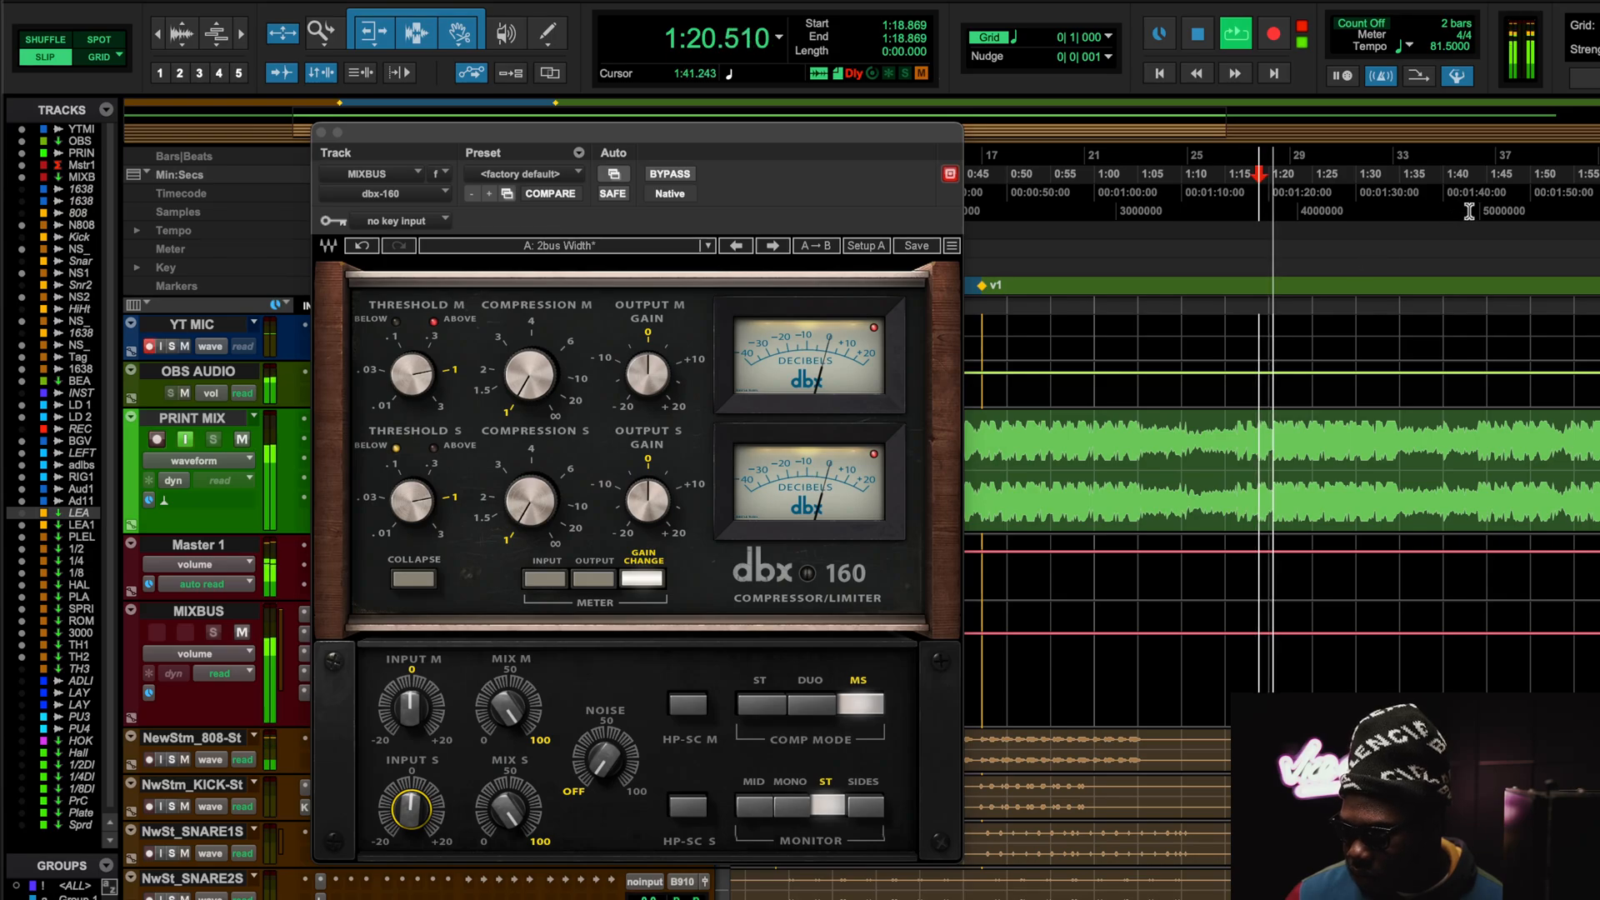
pyautogui.click(1487, 185)
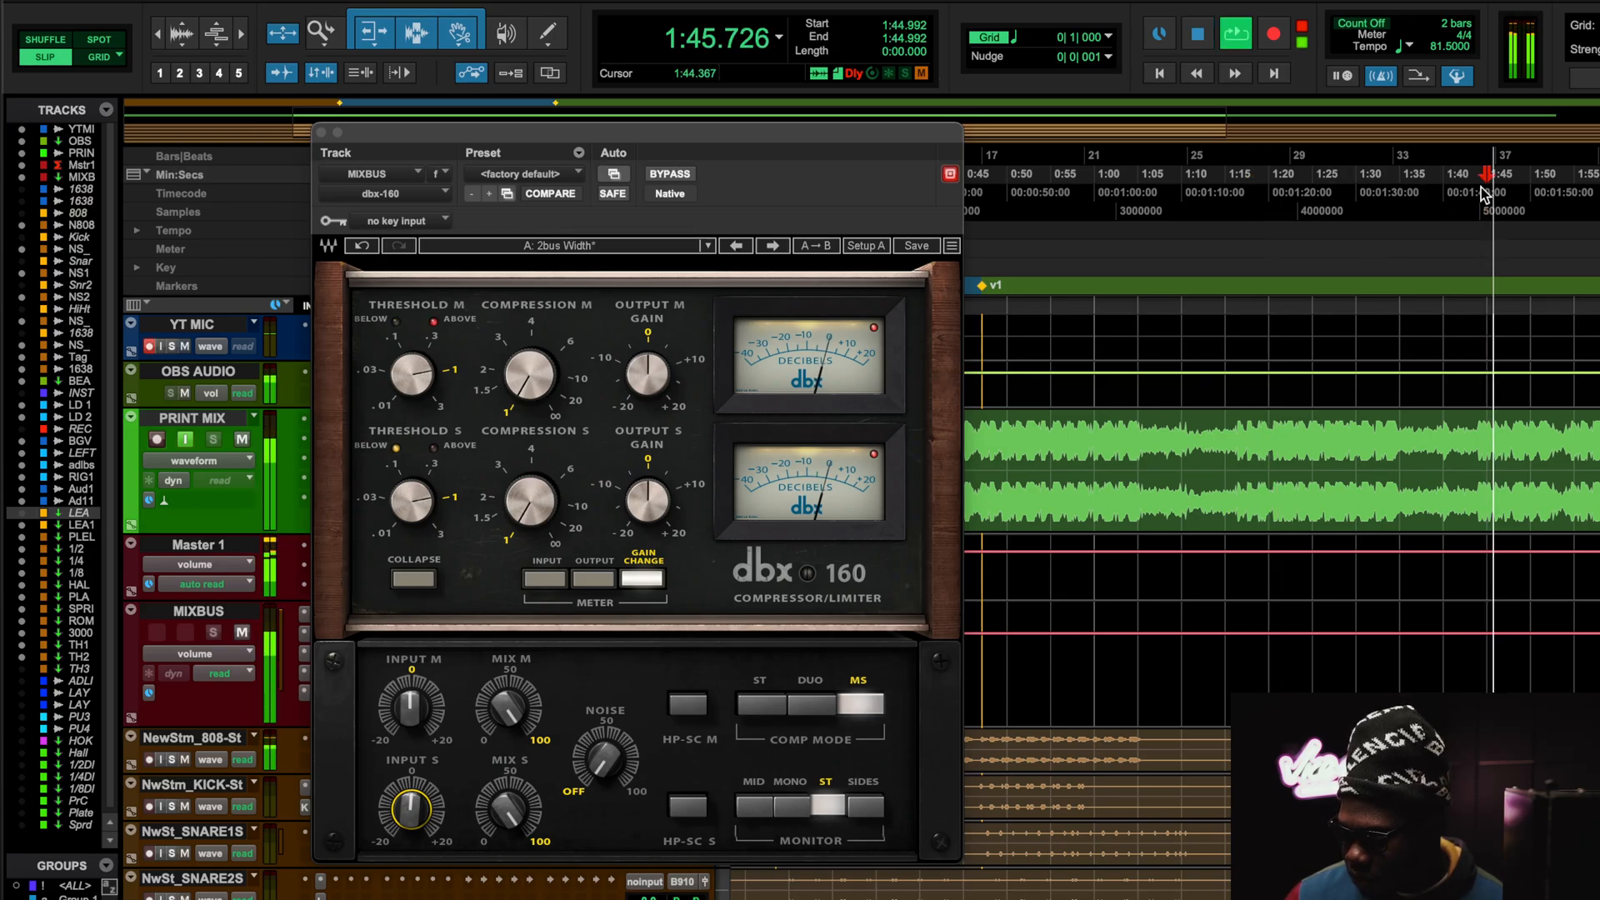
# Compare the mix with the MIXBUS dbx-160 bypassed and active twice, leave it active and stop playback
pyautogui.click(672, 174)
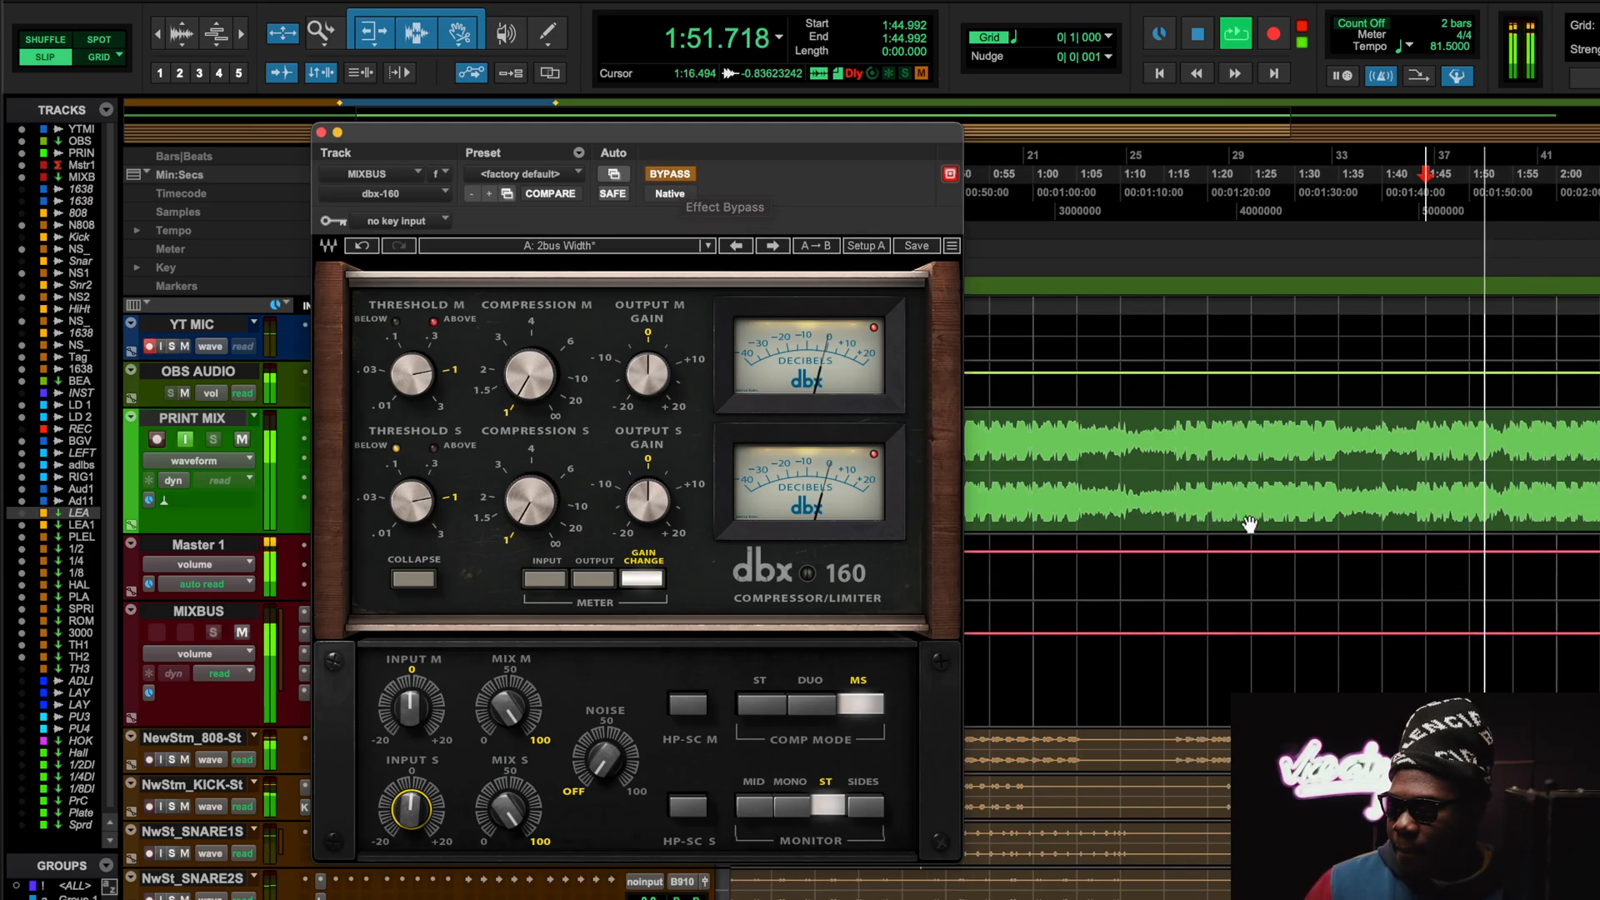
pyautogui.click(669, 177)
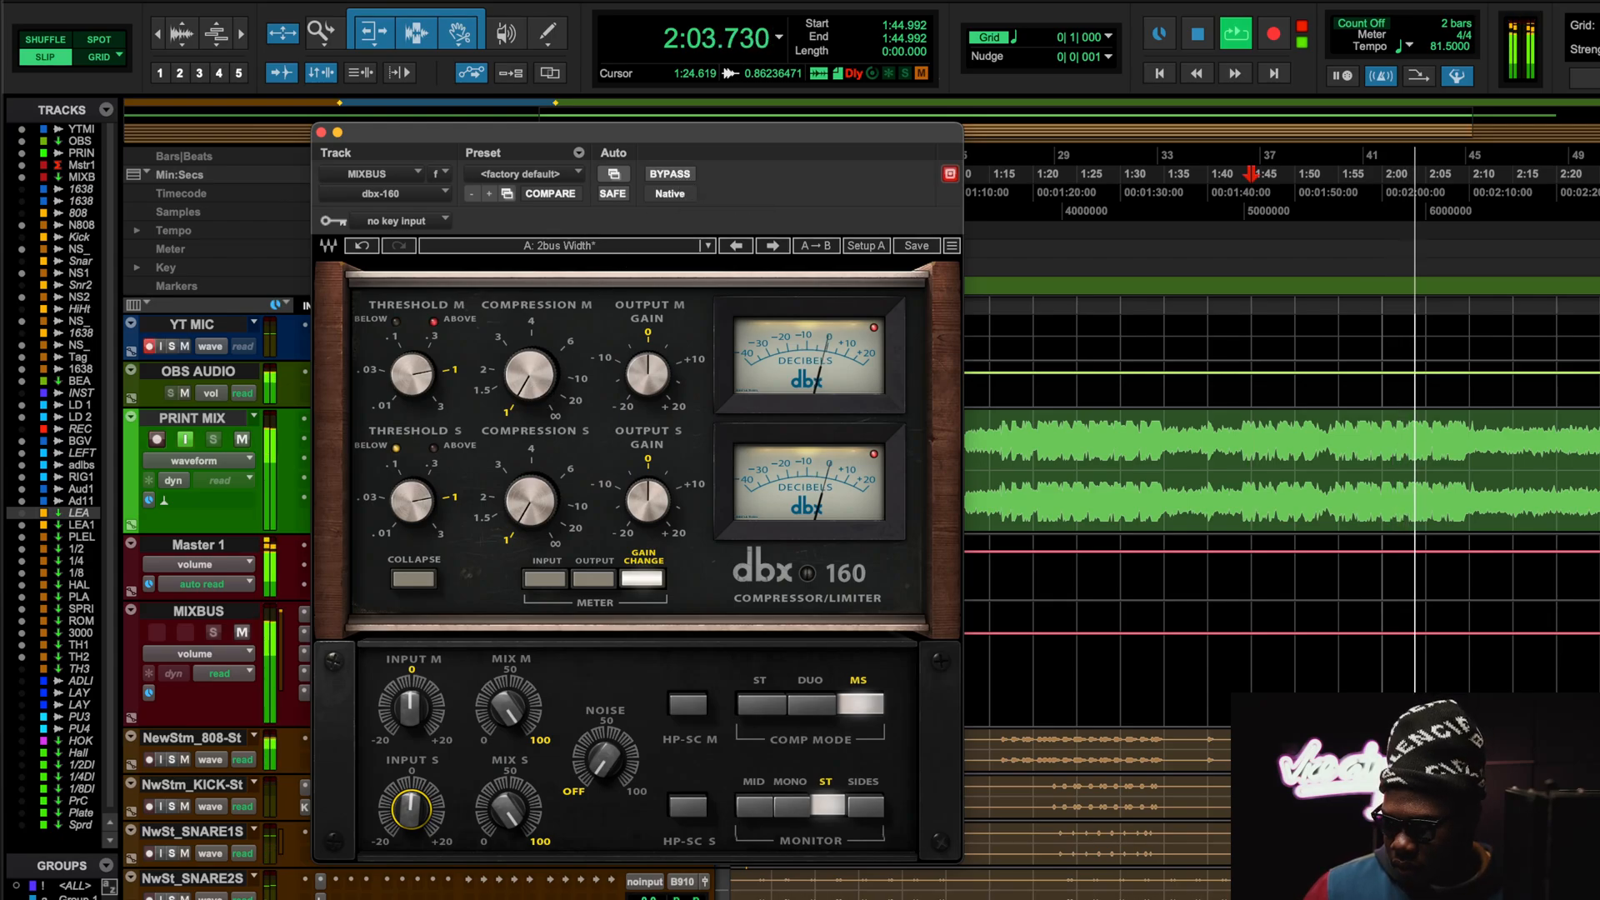
pyautogui.click(662, 175)
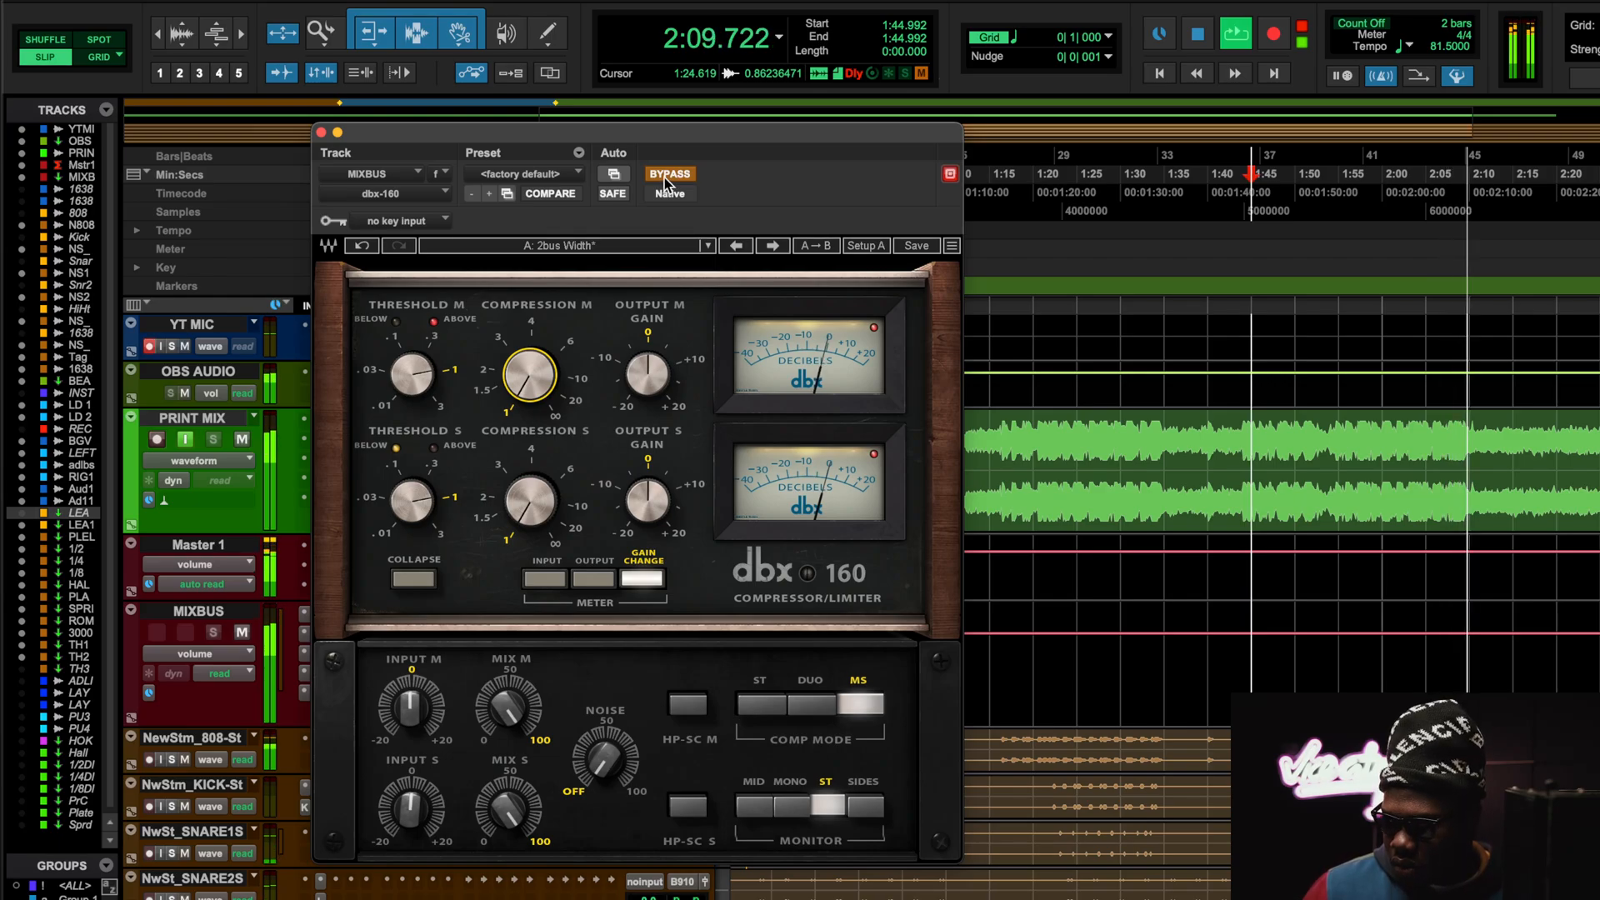
pyautogui.click(665, 177)
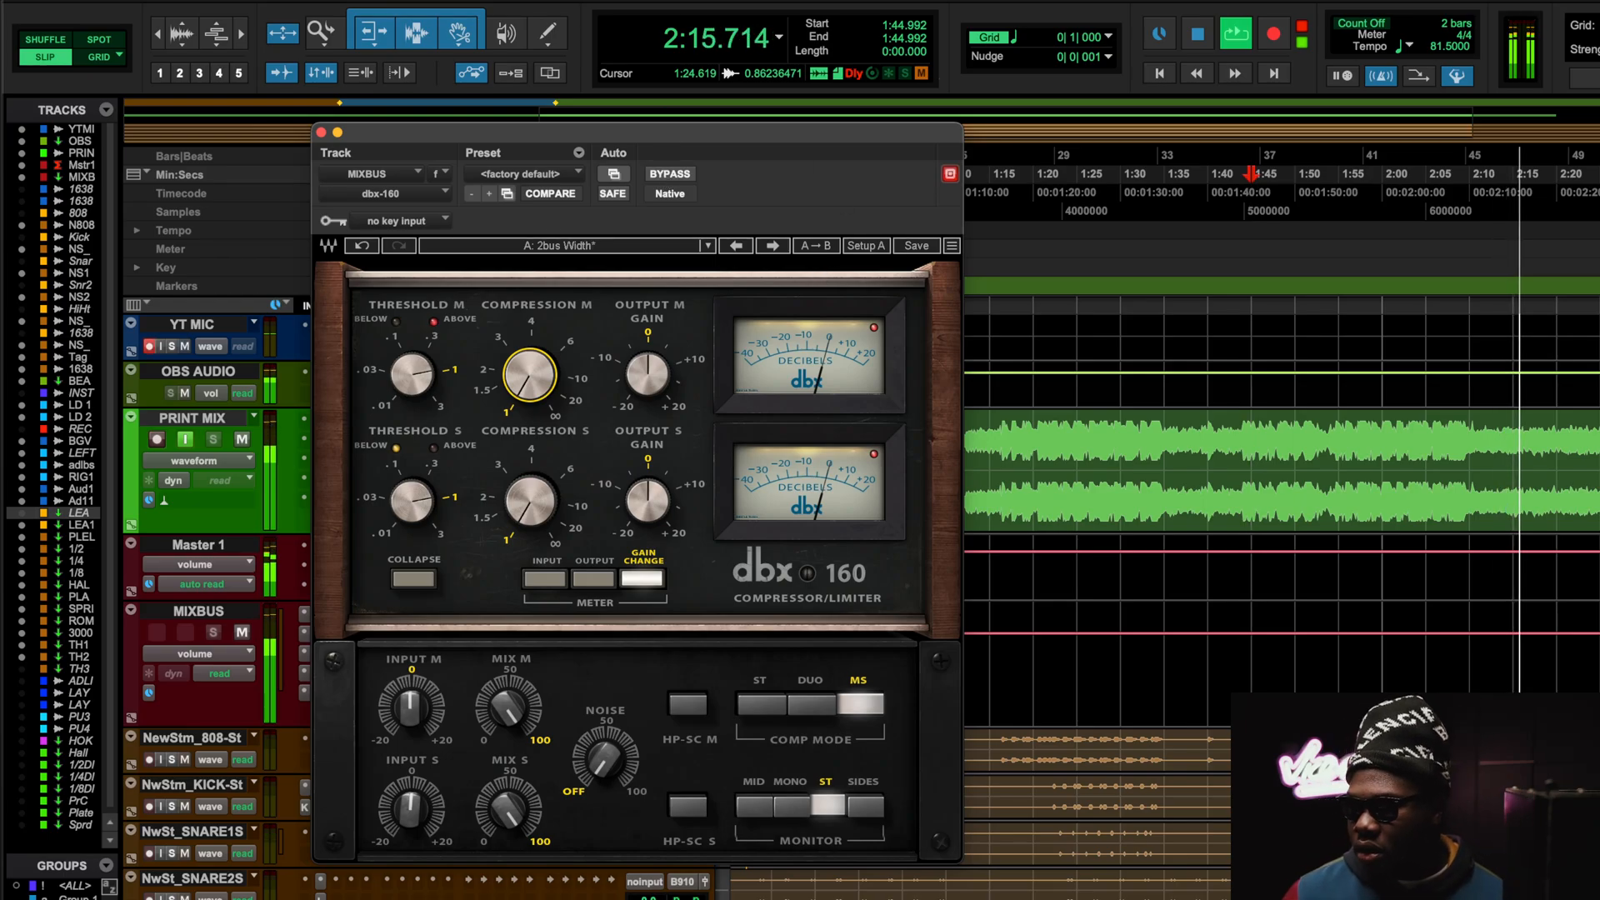
pyautogui.press('space')
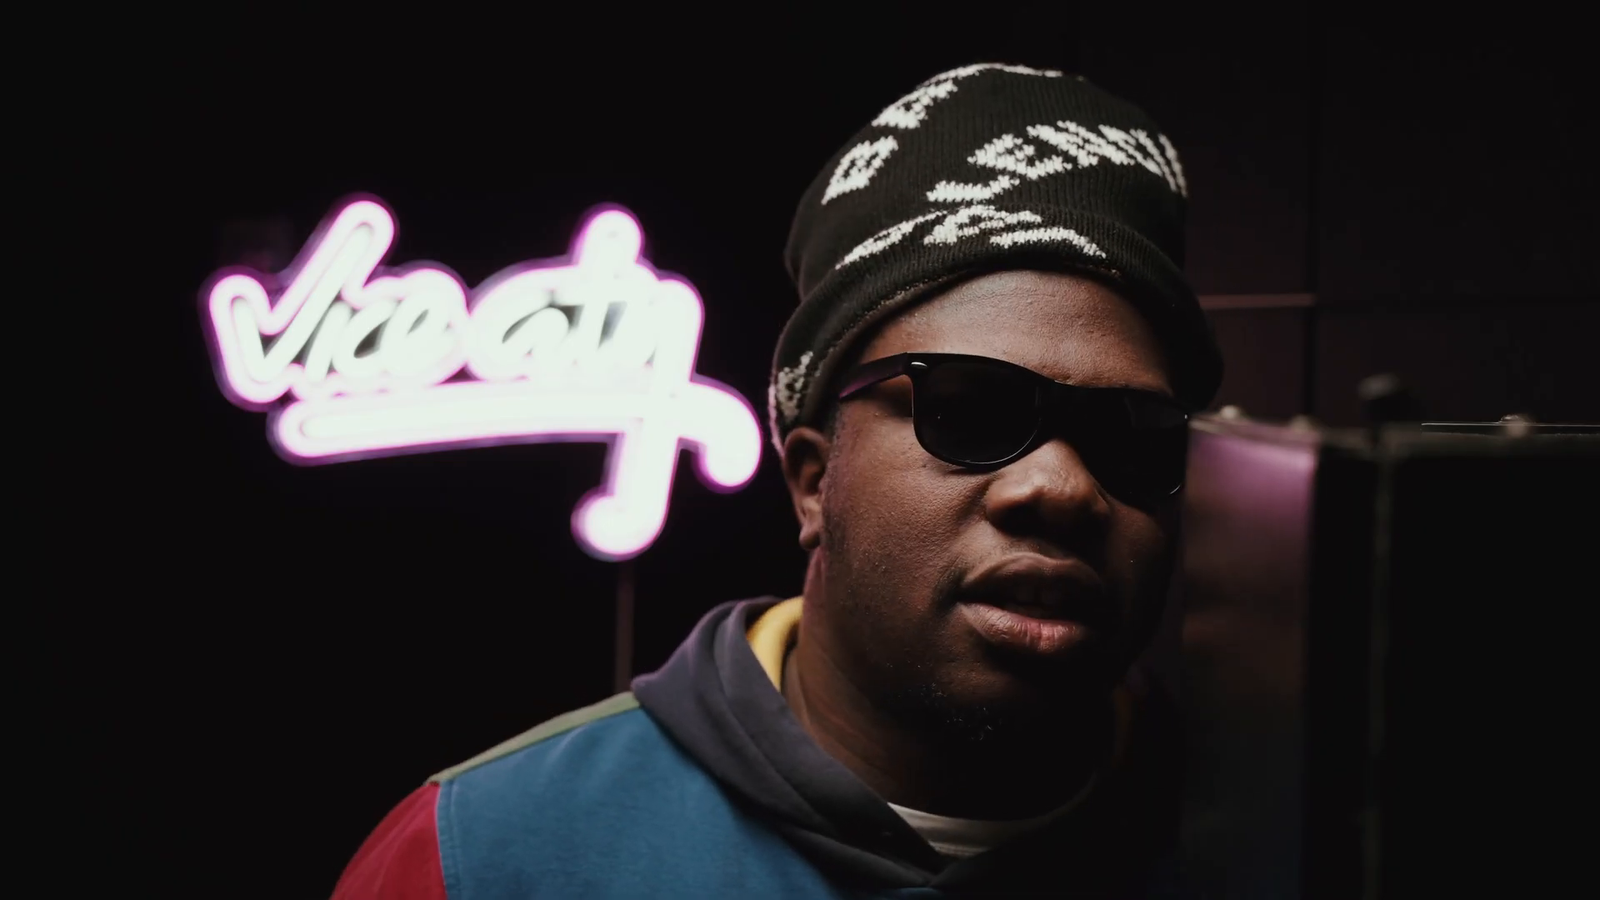